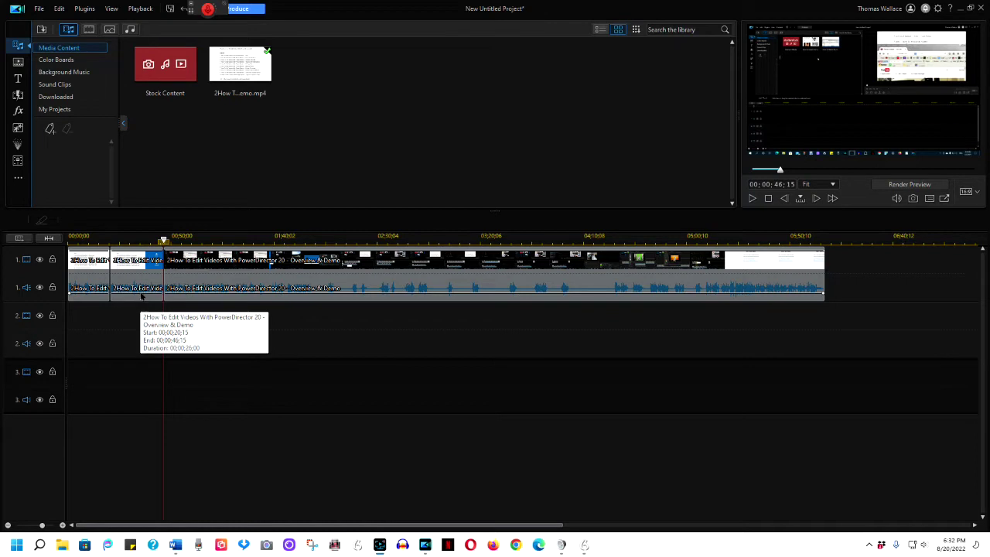
Move the second clip together with its linked audio along track 1 to start at 00;00;46;15
{"action": "left_click_drag", "start_coordinate": [134, 271], "coordinate": [227, 316]}
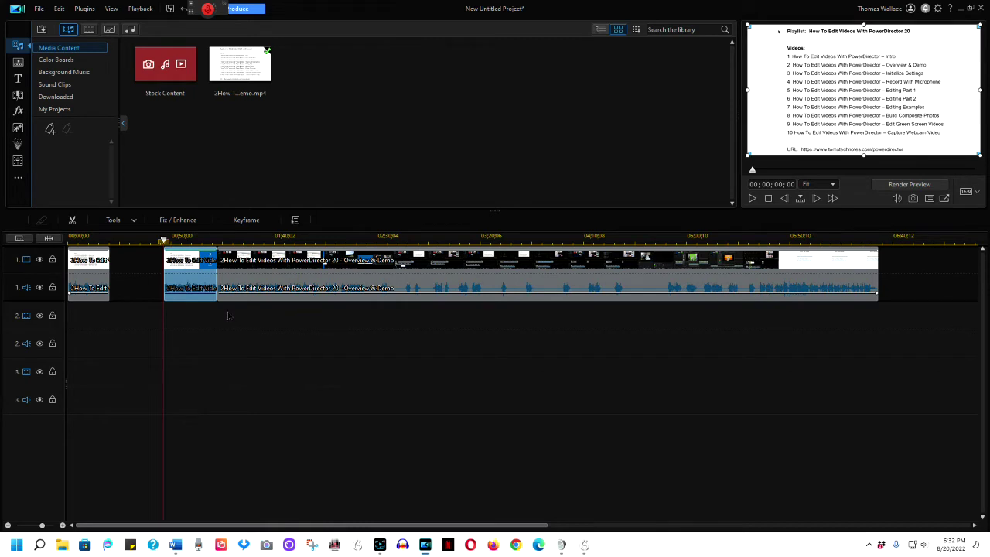
{"action": "left_click", "coordinate": [194, 343]}
Unlink the moved clip's video and audio, and move only the audio part to audio track 2
{"action": "right_click", "coordinate": [183, 292]}
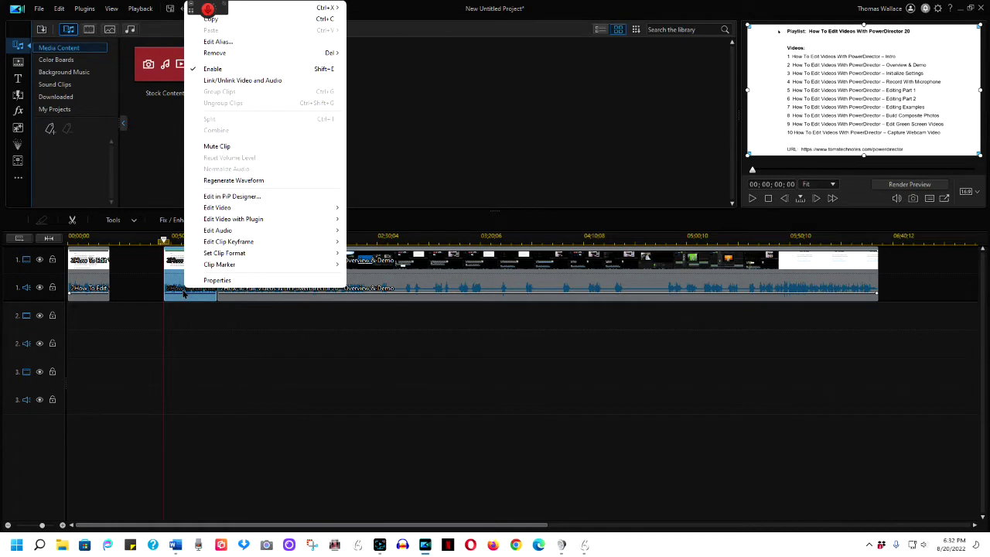
{"action": "left_click", "coordinate": [236, 80]}
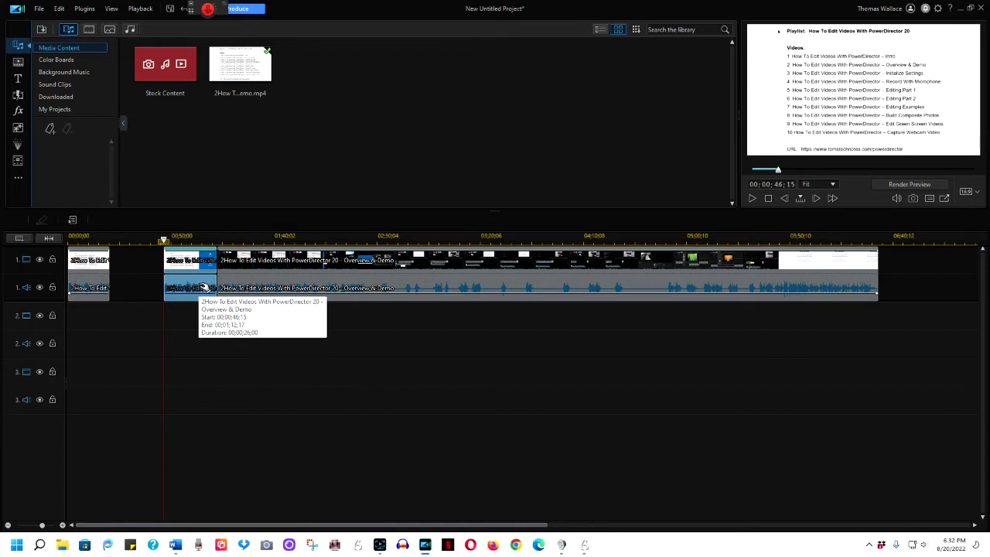
{"action": "left_click", "coordinate": [200, 280]}
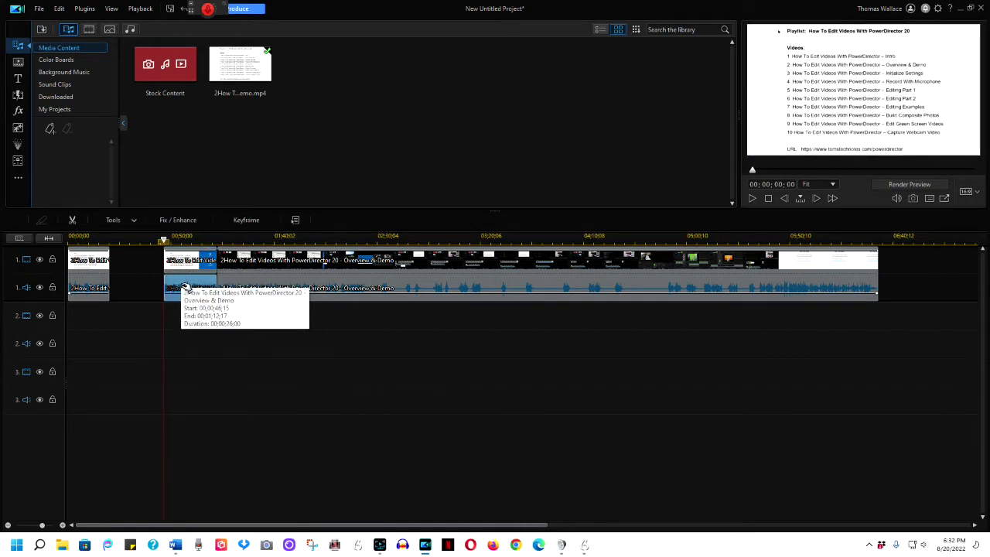
{"action": "left_click_drag", "start_coordinate": [185, 288], "coordinate": [387, 343]}
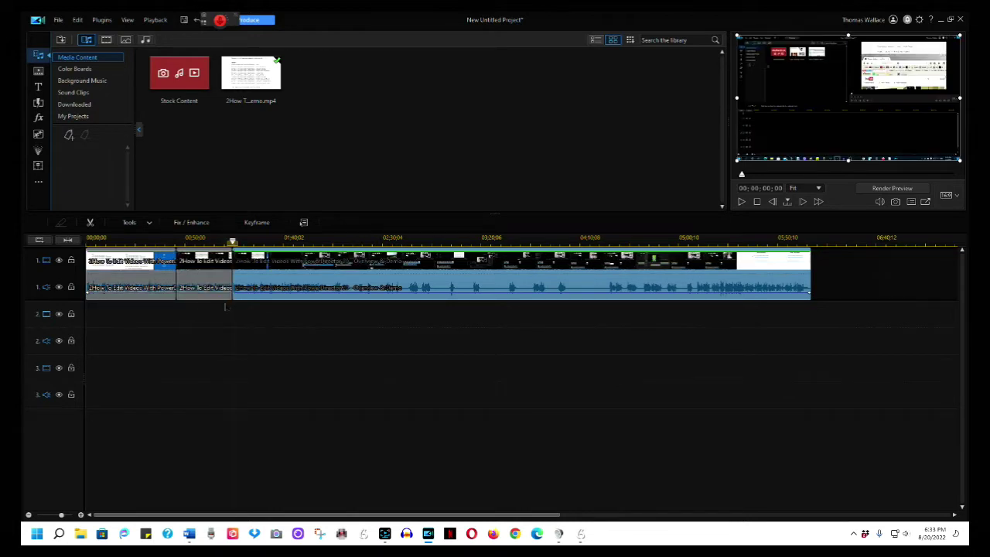
Record a voice-over from the start of the middle clip with all tracks muted, placing it below track 1
{"action": "left_click", "coordinate": [180, 286]}
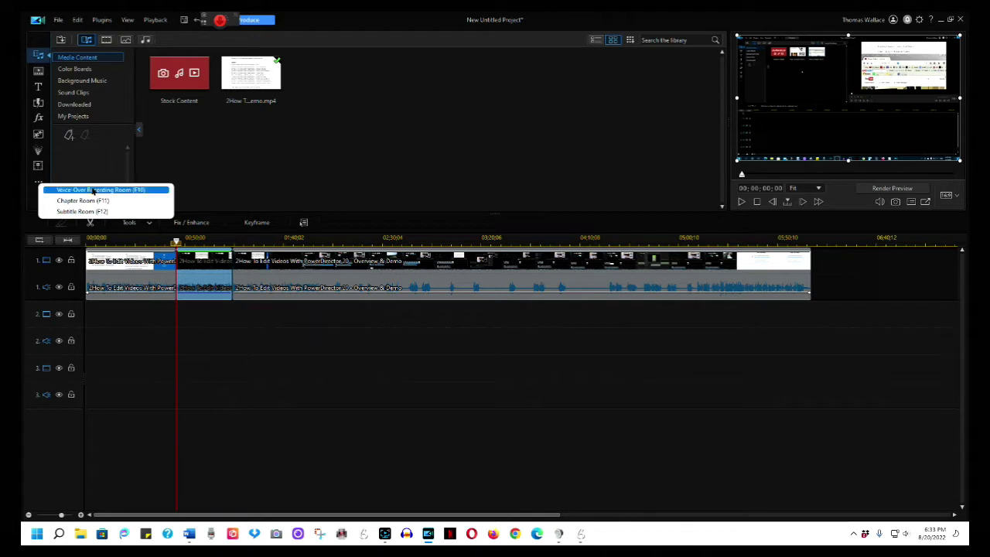
{"action": "left_click", "coordinate": [93, 190]}
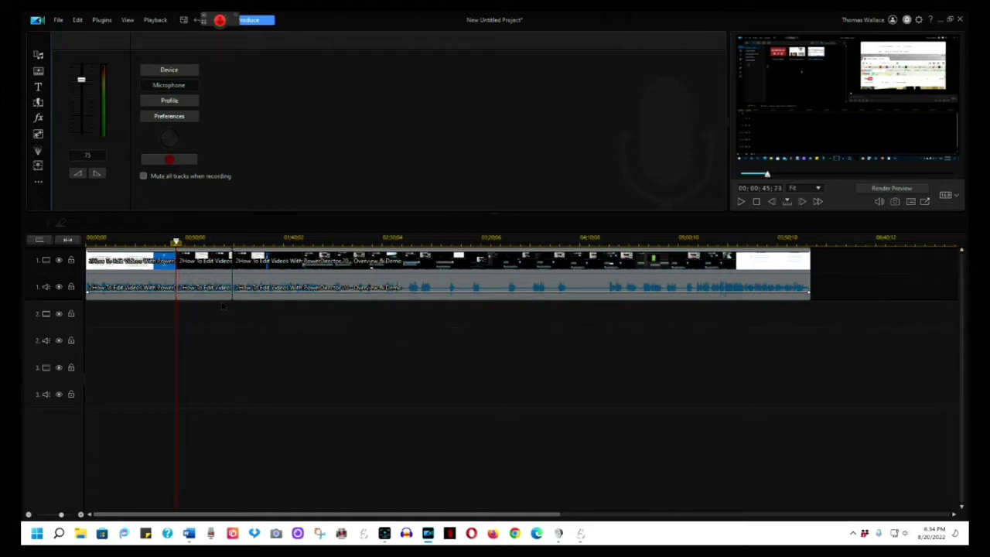
{"action": "left_click", "coordinate": [144, 176]}
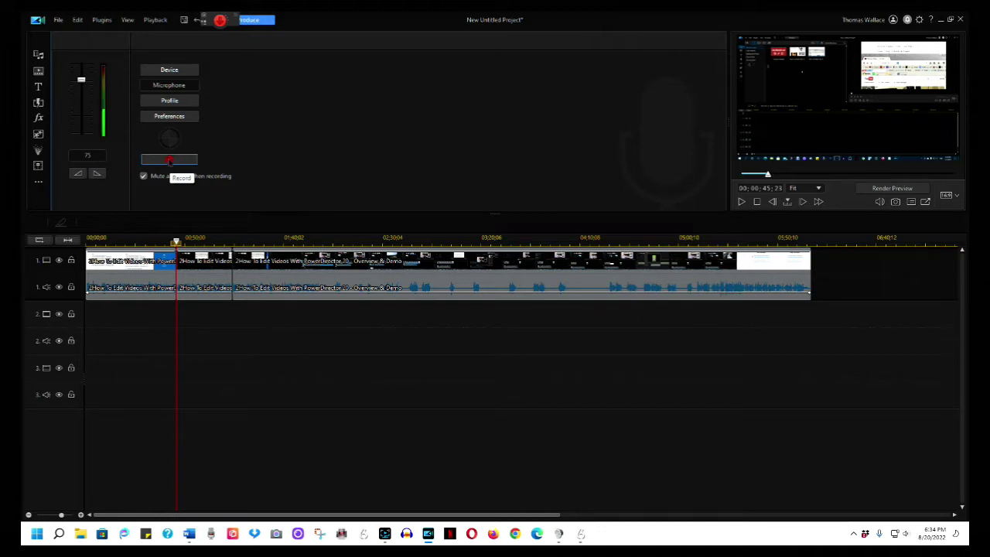
{"action": "left_click", "coordinate": [171, 162]}
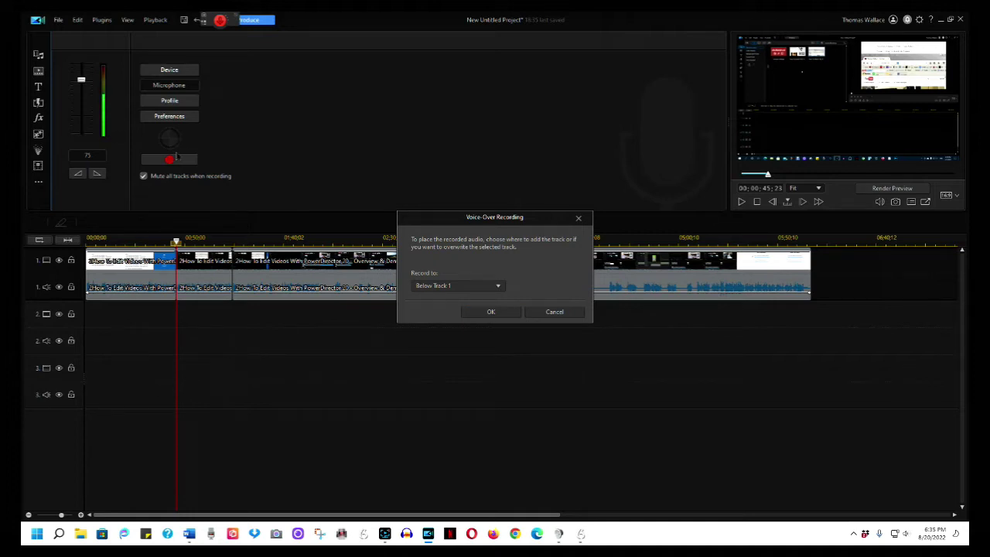
{"action": "left_click", "coordinate": [490, 311]}
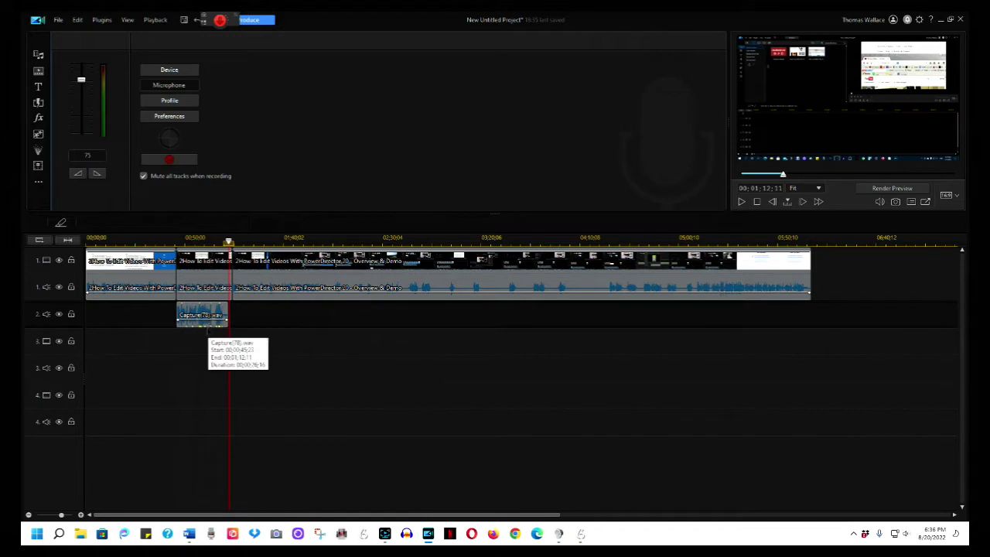
Unlink the middle clip's original audio, remove it leaving the gap, and put the recorded voice-over in its place on audio track 1
{"action": "left_click", "coordinate": [208, 278]}
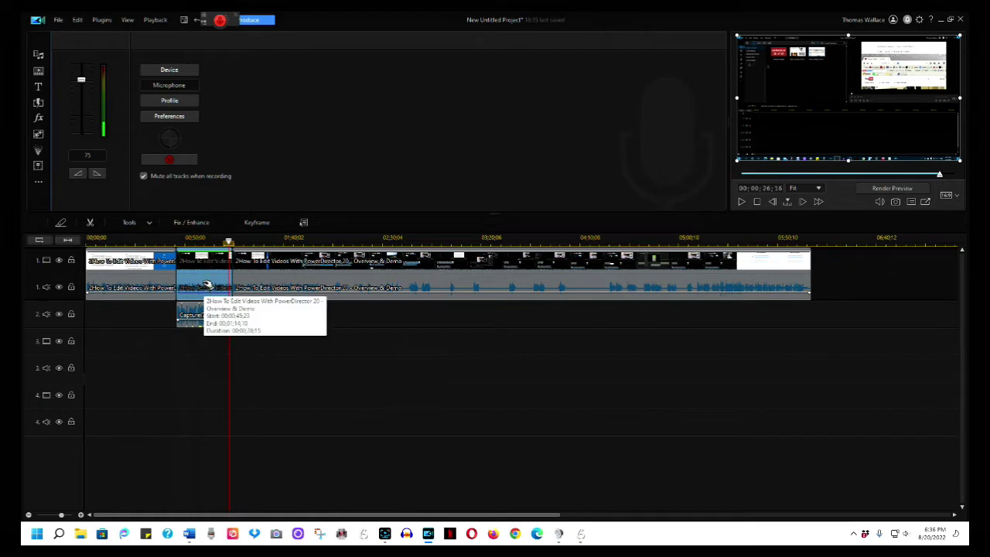
{"action": "right_click", "coordinate": [206, 286]}
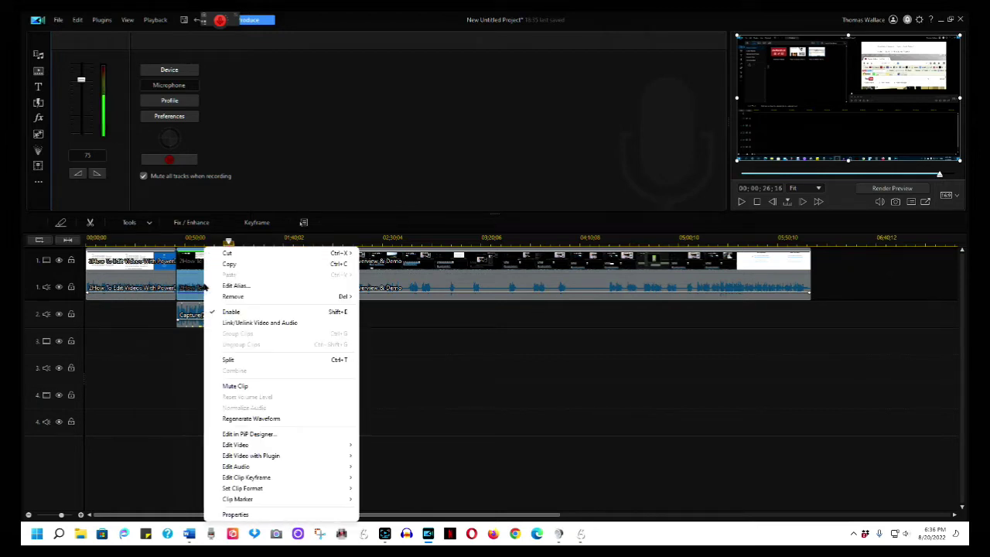
{"action": "left_click", "coordinate": [241, 324]}
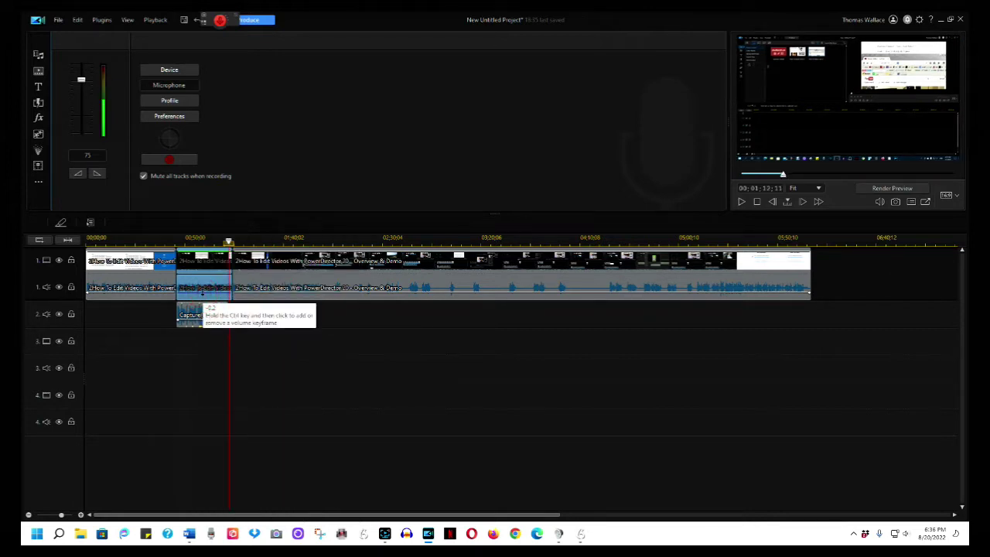
{"action": "left_click", "coordinate": [207, 288]}
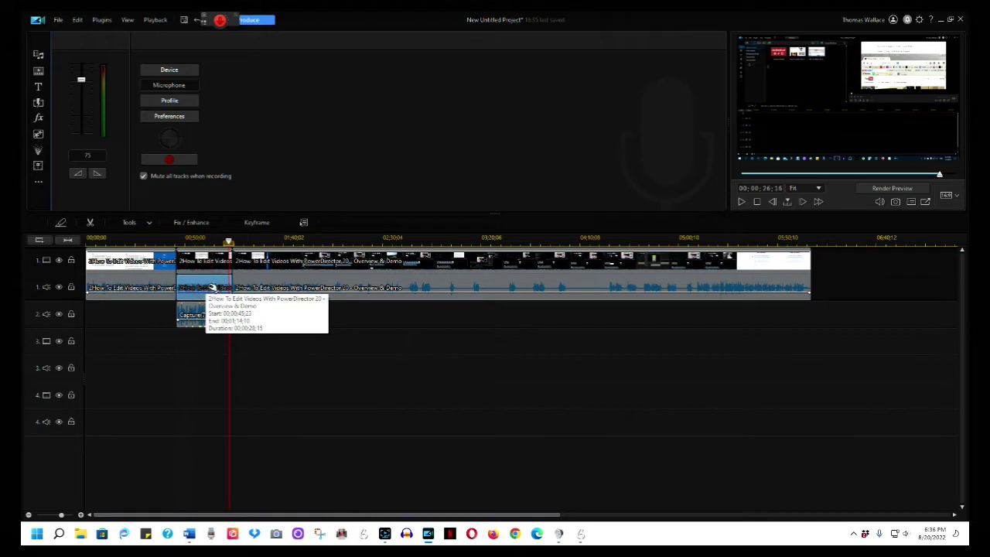
{"action": "key", "text": "Delete"}
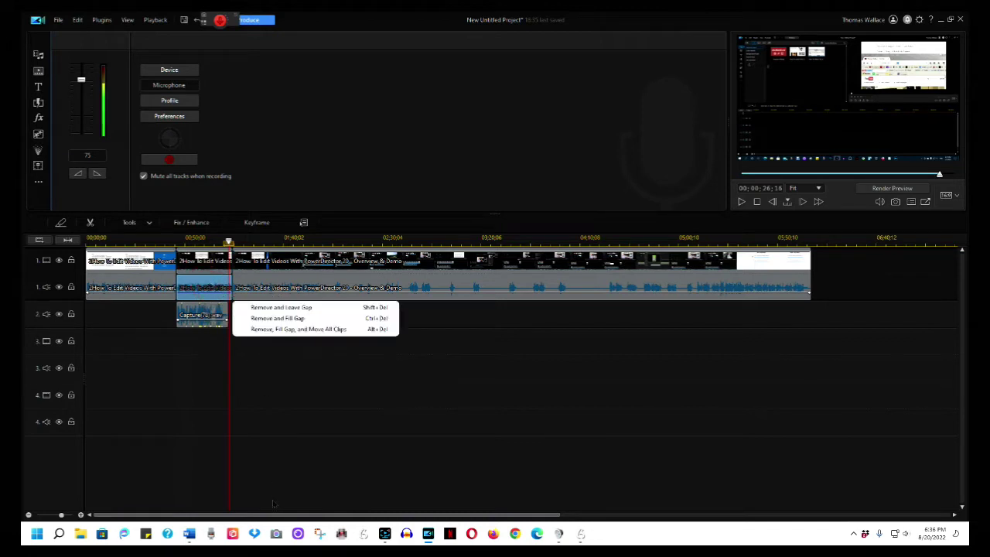
{"action": "left_click", "coordinate": [260, 310]}
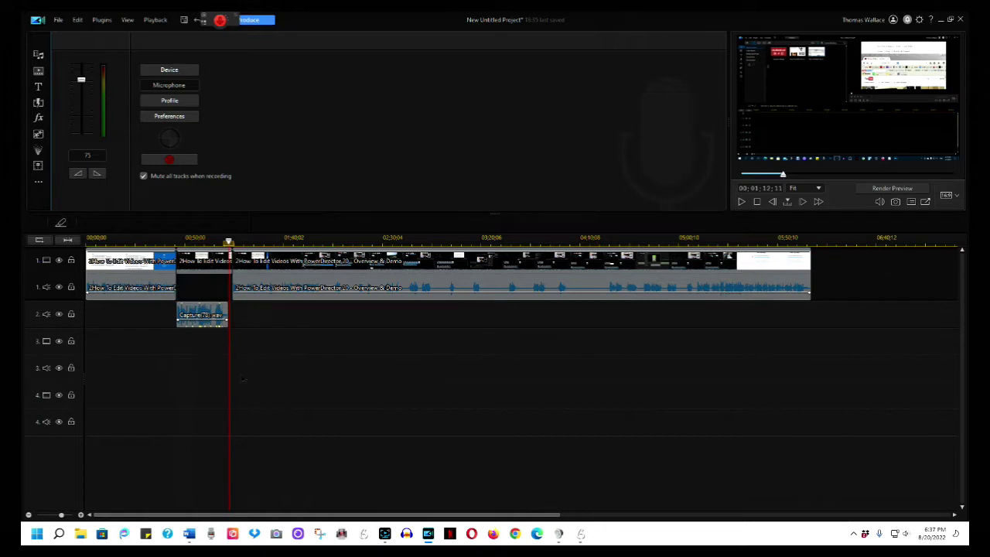
{"action": "left_click", "coordinate": [192, 310]}
{"action": "left_click_drag", "start_coordinate": [192, 309], "coordinate": [193, 287]}
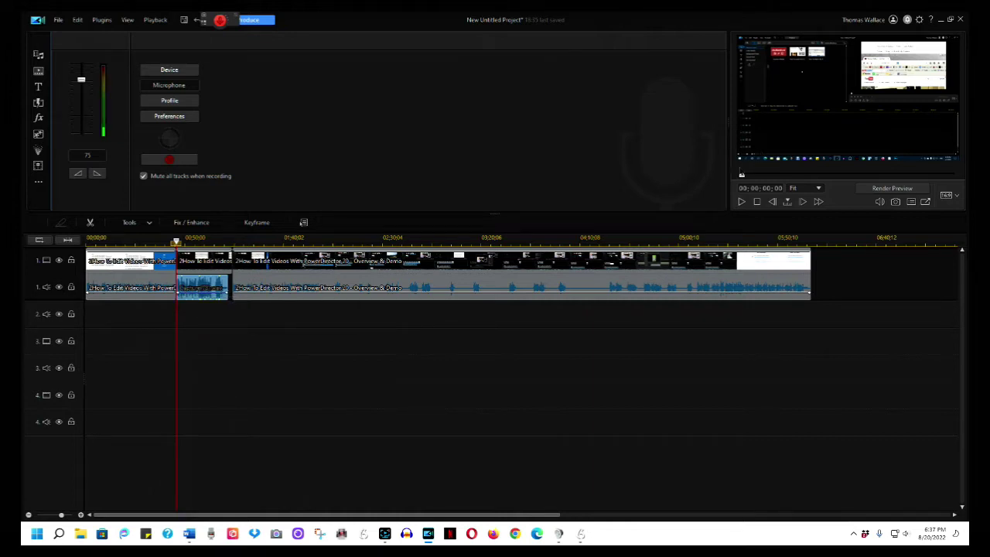
Split the middle clip's video at the end of the voice-over and remove the excess piece, filling the gap
{"action": "left_click_drag", "start_coordinate": [742, 177], "coordinate": [967, 188]}
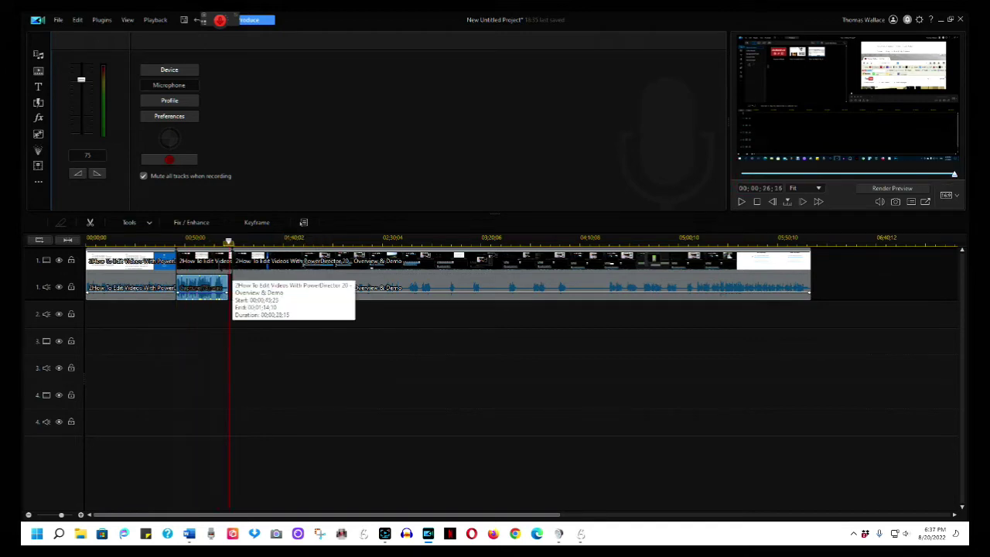
{"action": "left_click", "coordinate": [225, 261]}
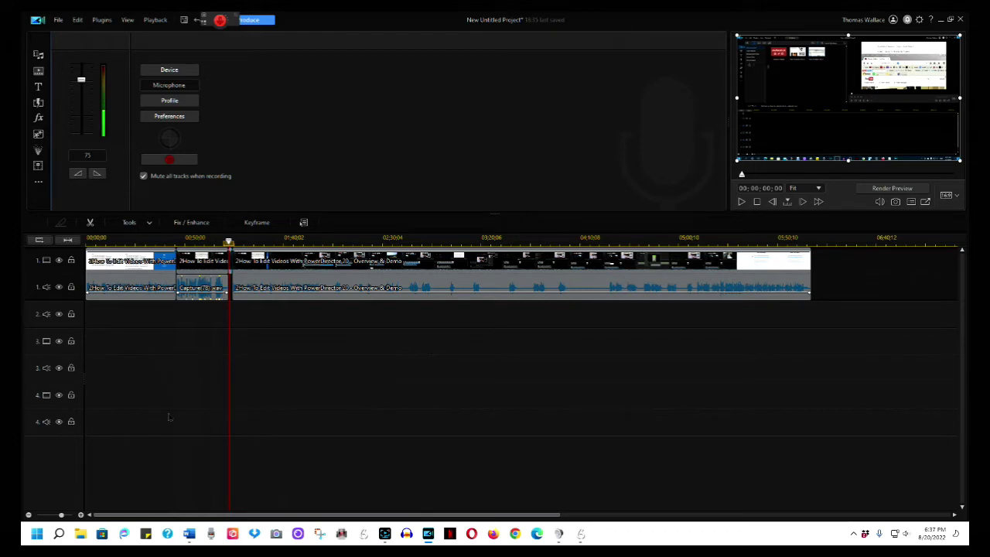
{"action": "key", "text": "Delete"}
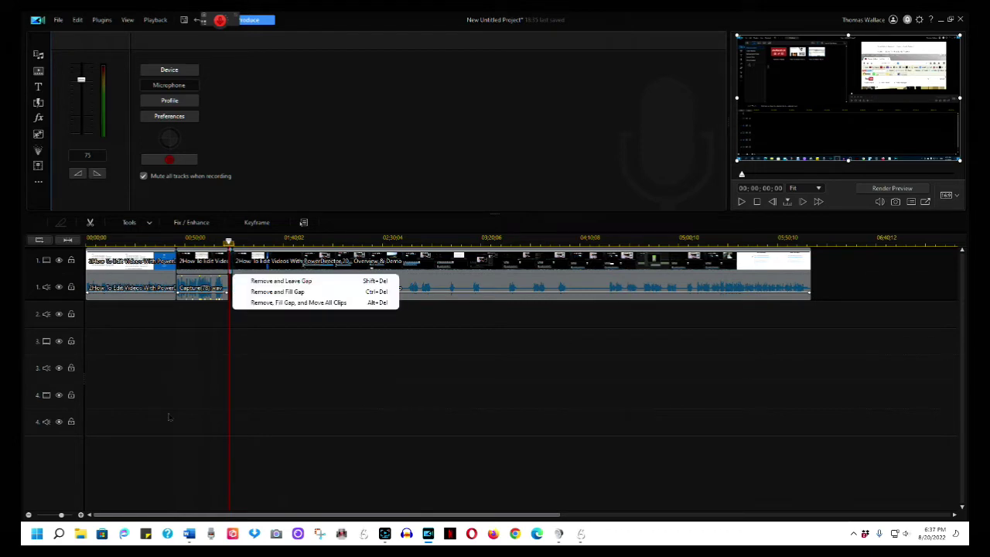
{"action": "left_click", "coordinate": [278, 292]}
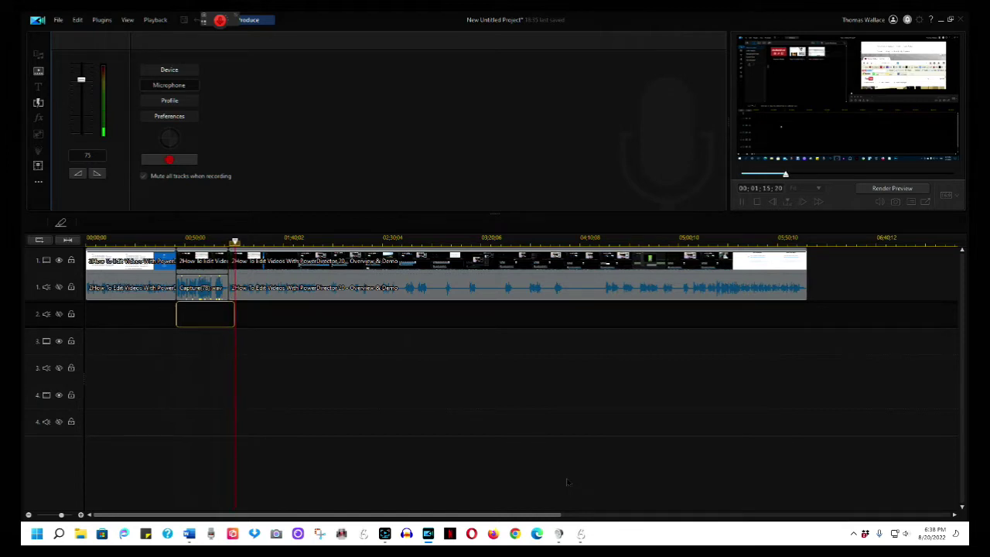
Complete a second voice-over recording on audio track 2, beneath the middle clip
{"action": "left_click", "coordinate": [171, 160]}
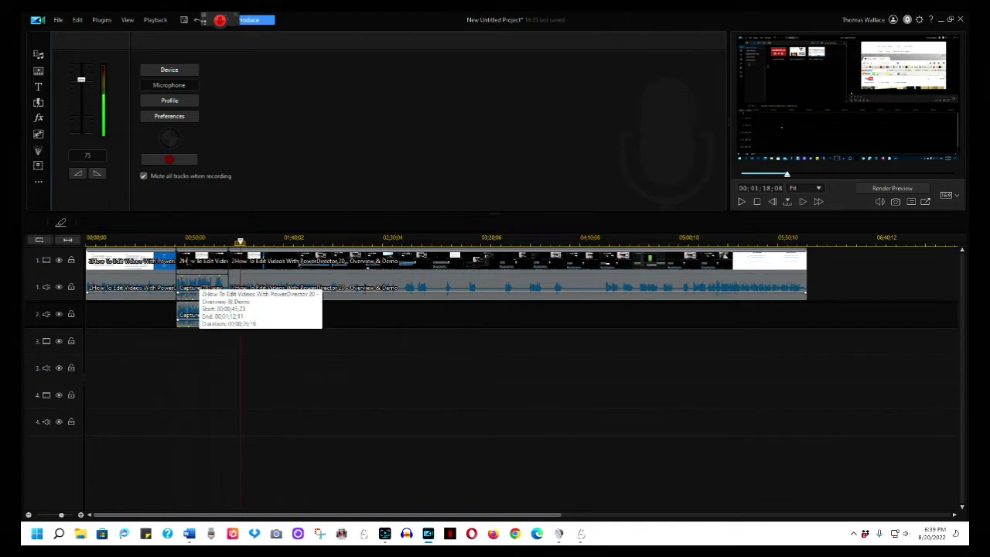
Insert a freeze frame at the end of the middle clip, where the following clip begins at 00;01;12;11
{"action": "left_click", "coordinate": [198, 289]}
{"action": "left_click_drag", "start_coordinate": [947, 165], "coordinate": [958, 167]}
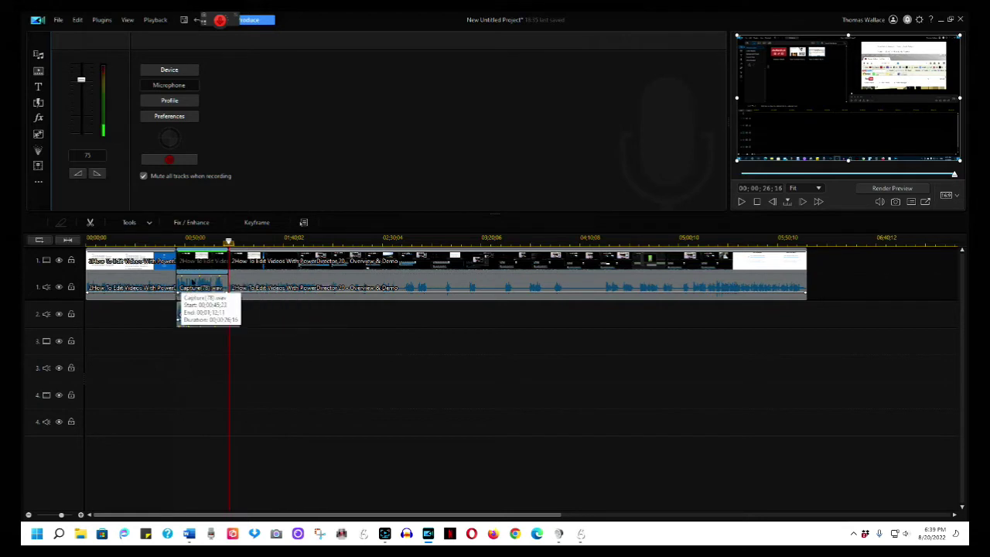
{"action": "right_click", "coordinate": [250, 274]}
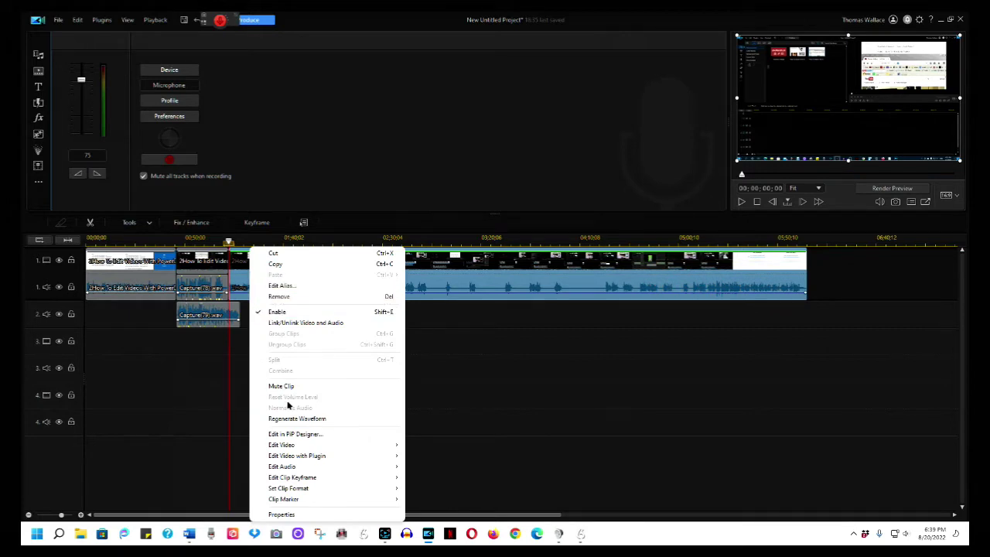
{"action": "mouse_move", "coordinate": [293, 447]}
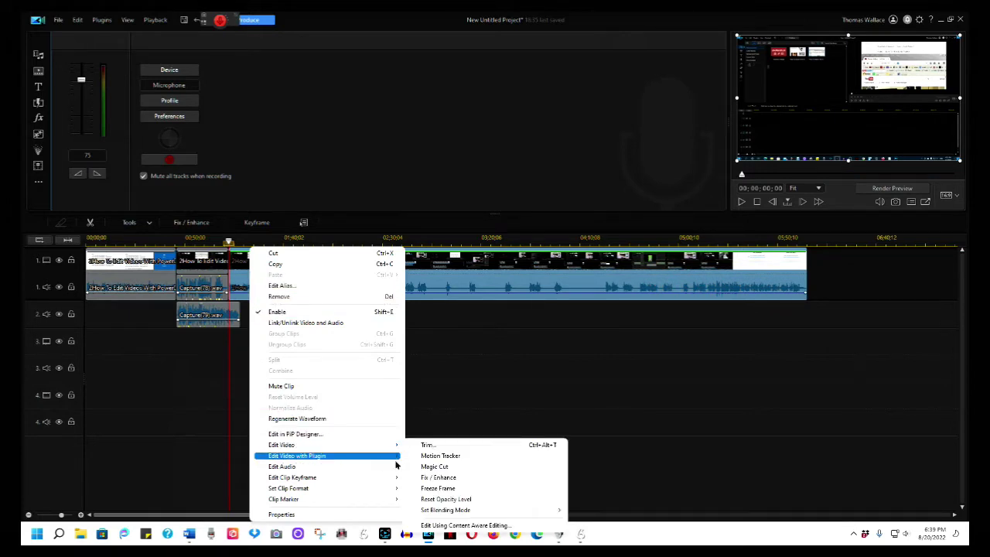
{"action": "left_click", "coordinate": [452, 490]}
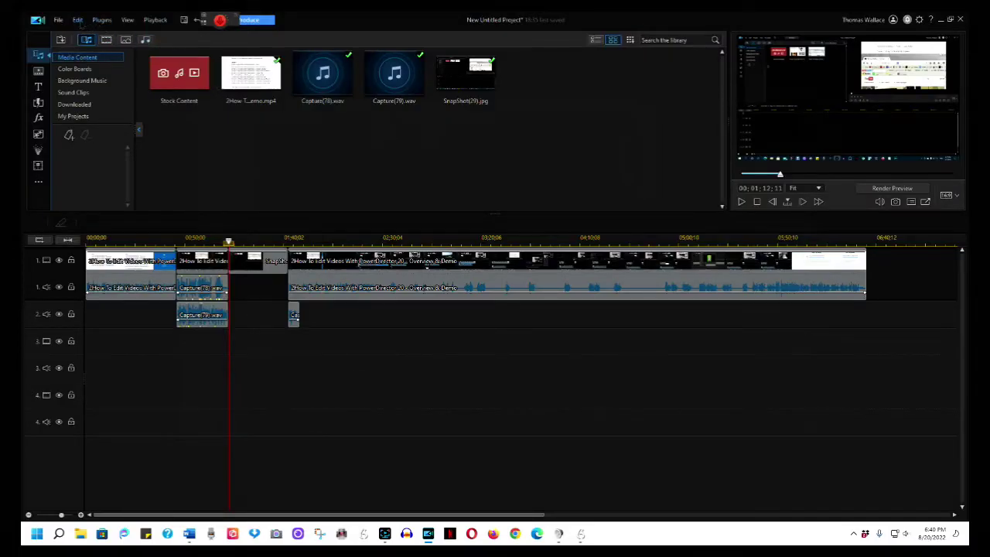
Examine the default image duration in the Editing preferences and close the dialog
{"action": "left_click", "coordinate": [77, 20]}
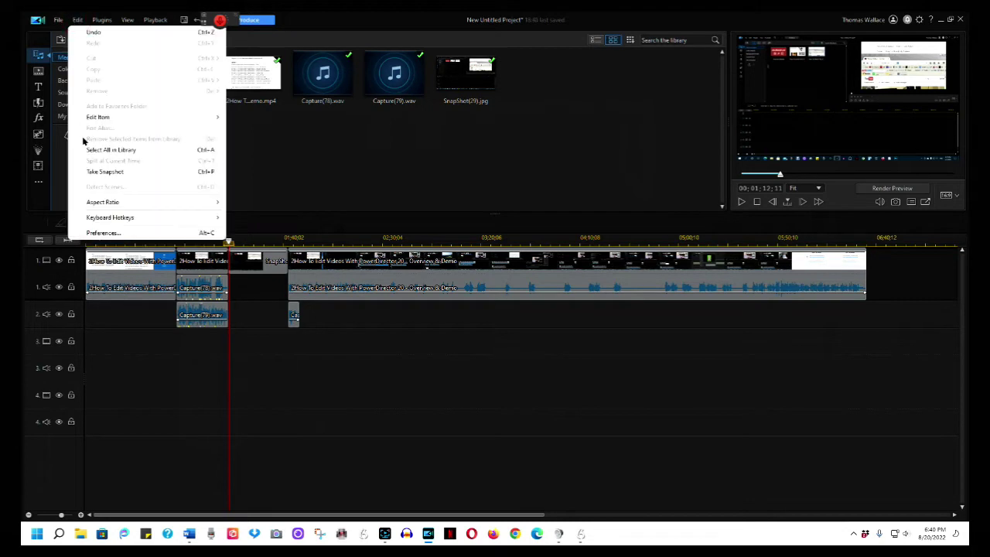
{"action": "left_click", "coordinate": [107, 233]}
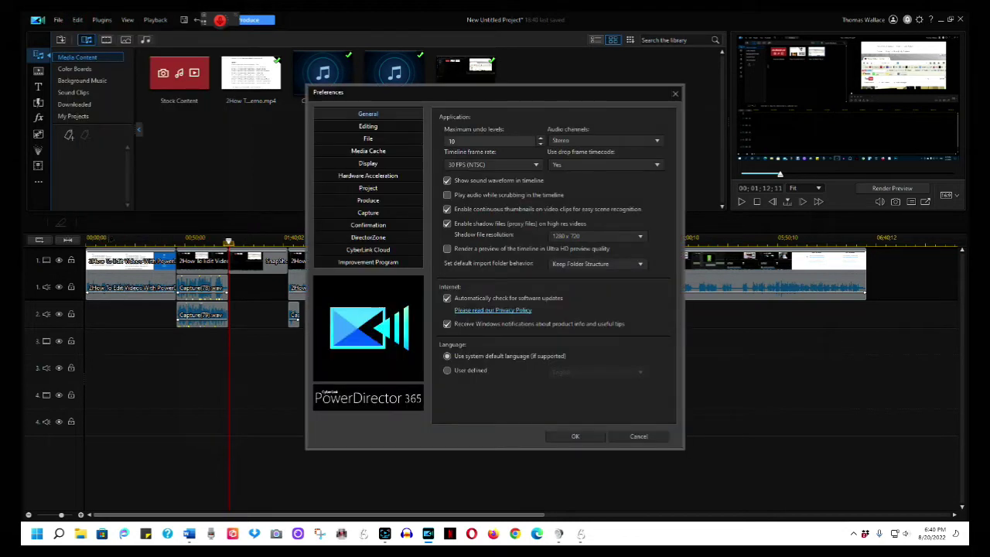
{"action": "left_click", "coordinate": [370, 126]}
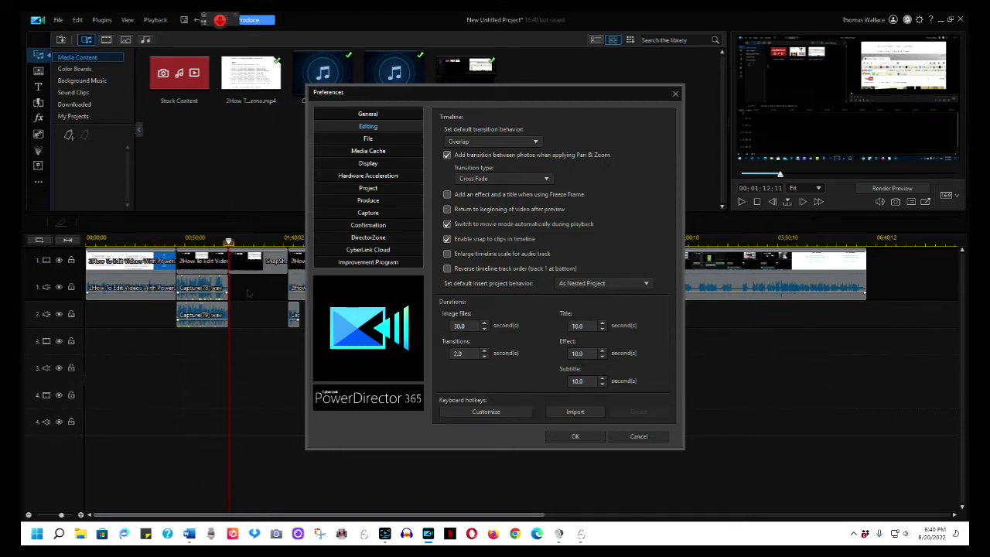
{"action": "key", "text": "Escape"}
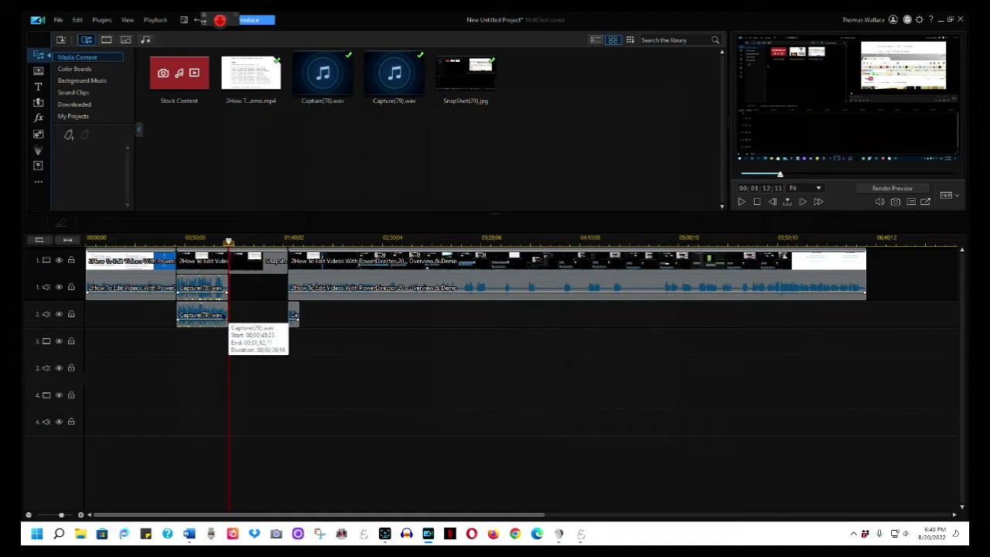
Remove the gap between the second voice-over's pieces on audio track 2, moving the clips on that track only
{"action": "left_click", "coordinate": [262, 318]}
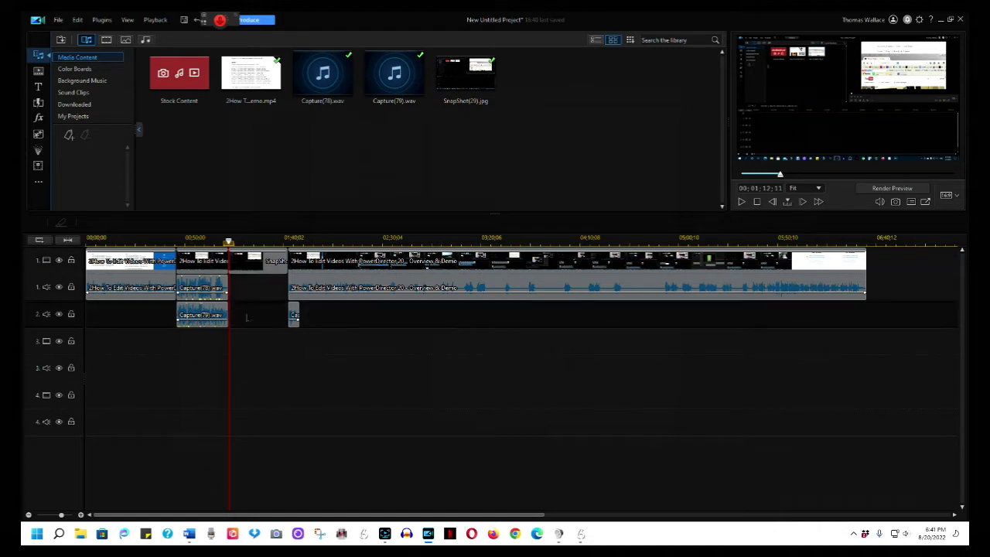
{"action": "right_click", "coordinate": [247, 317]}
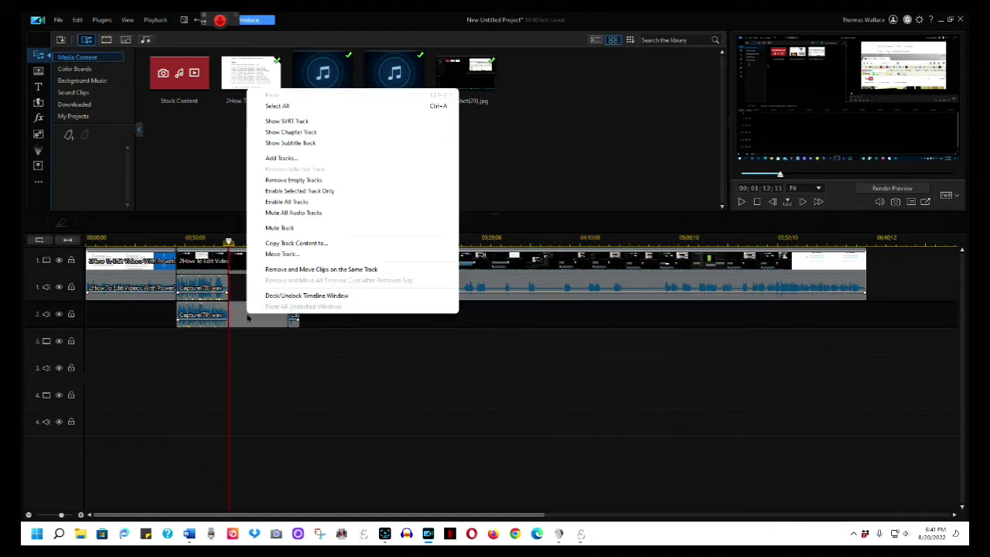
{"action": "left_click", "coordinate": [285, 269]}
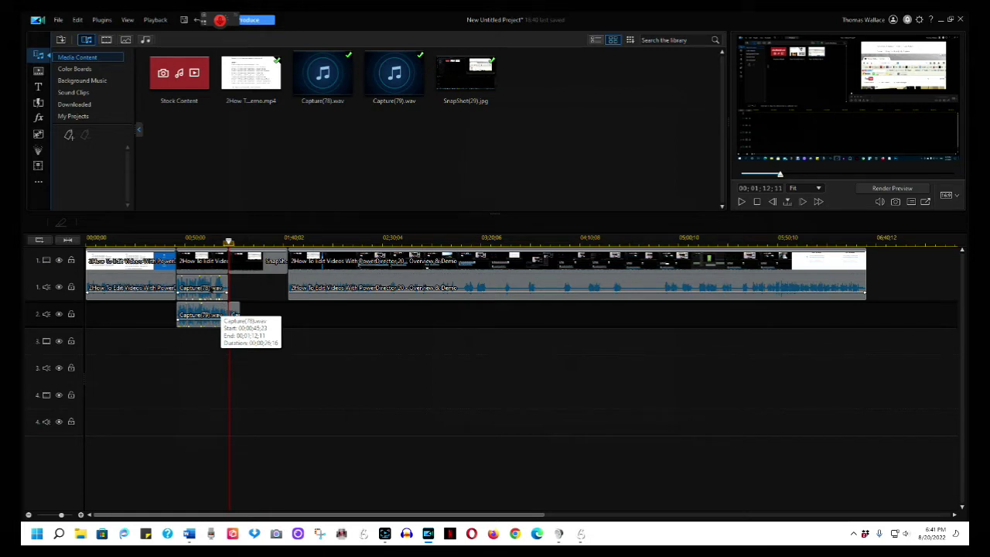
Remove the first voice-over from audio track 1, leaving the gap, and move the second voice-over's pieces up into its place
{"action": "left_click", "coordinate": [210, 287]}
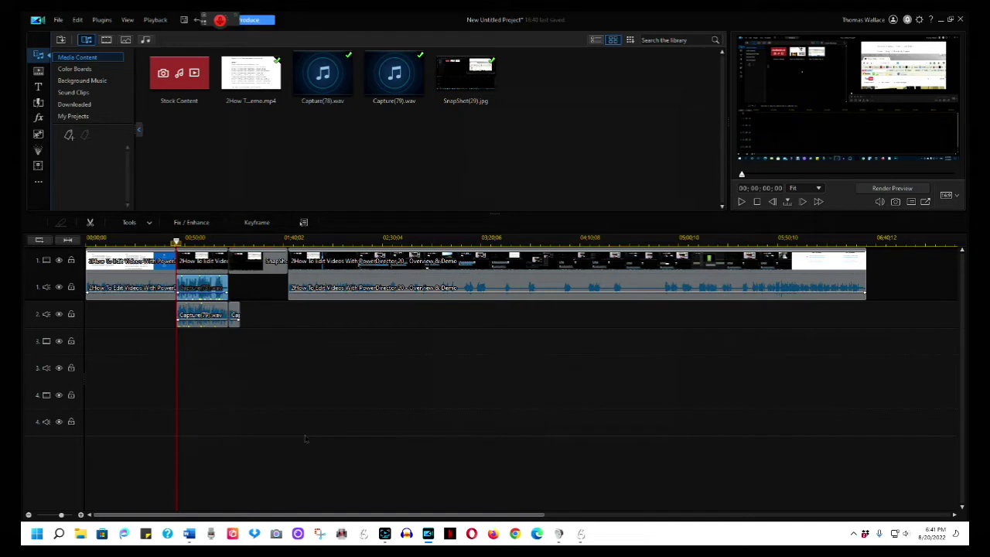
{"action": "key", "text": "Delete"}
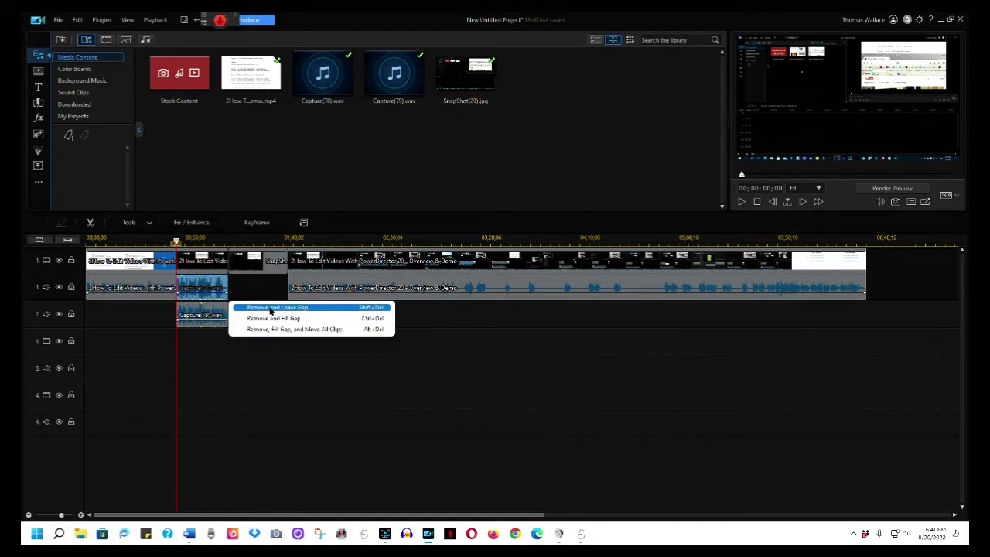
{"action": "left_click", "coordinate": [272, 308]}
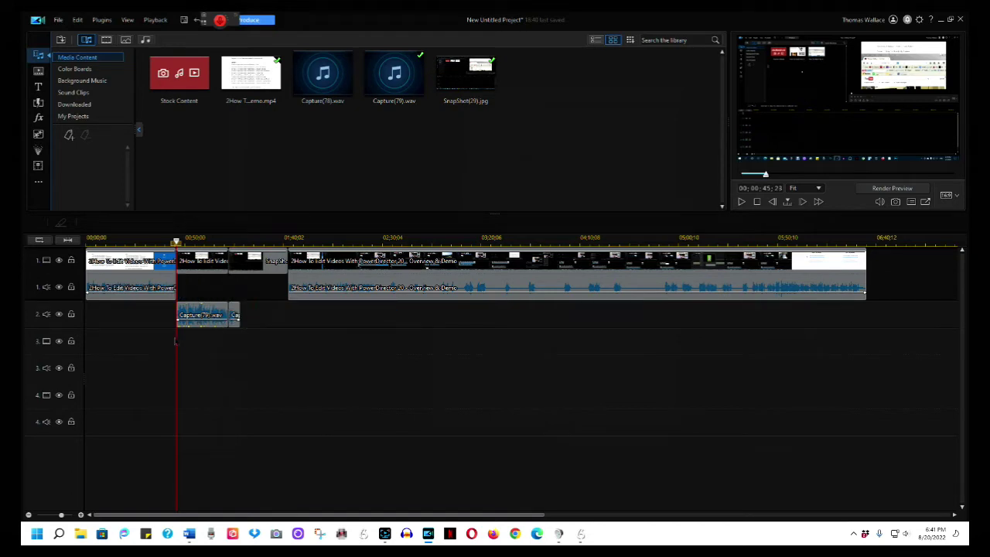
{"action": "left_click", "coordinate": [202, 313]}
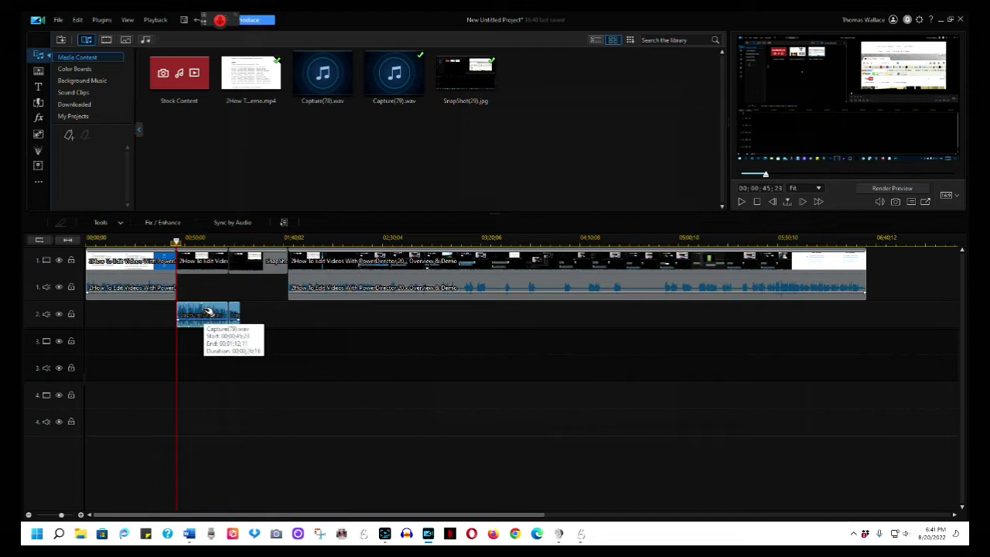
{"action": "left_click_drag", "start_coordinate": [208, 311], "coordinate": [210, 299]}
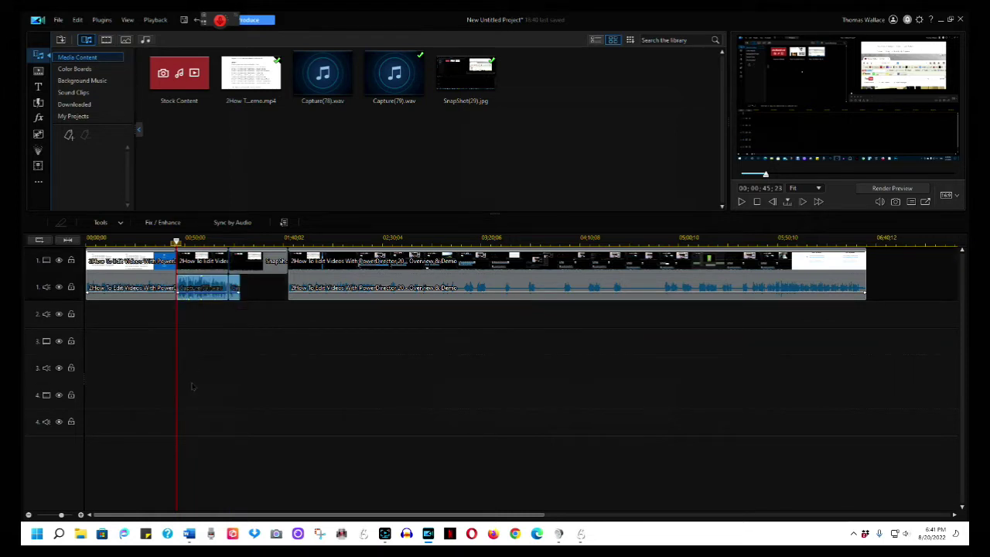
Split the freeze frame where the second voice-over ends and remove its remainder, filling the gap and moving all clips
{"action": "left_click", "coordinate": [231, 288]}
{"action": "left_click_drag", "start_coordinate": [743, 175], "coordinate": [956, 175]}
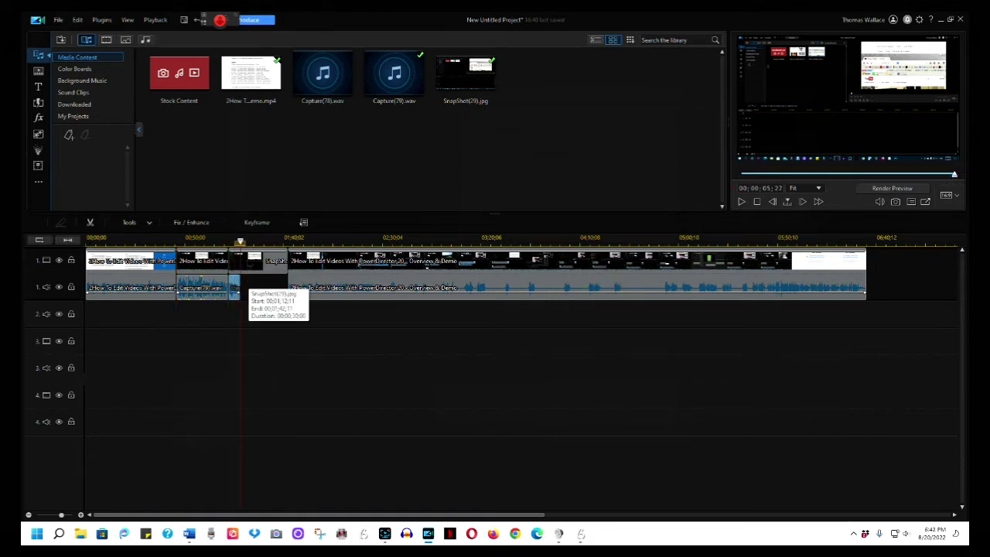
{"action": "left_click", "coordinate": [244, 259]}
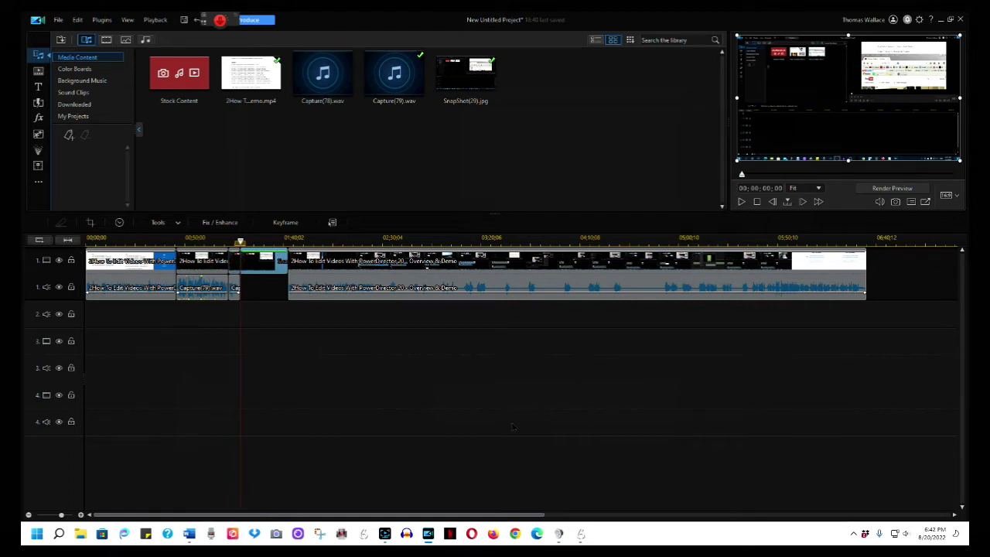
{"action": "key", "text": "Delete"}
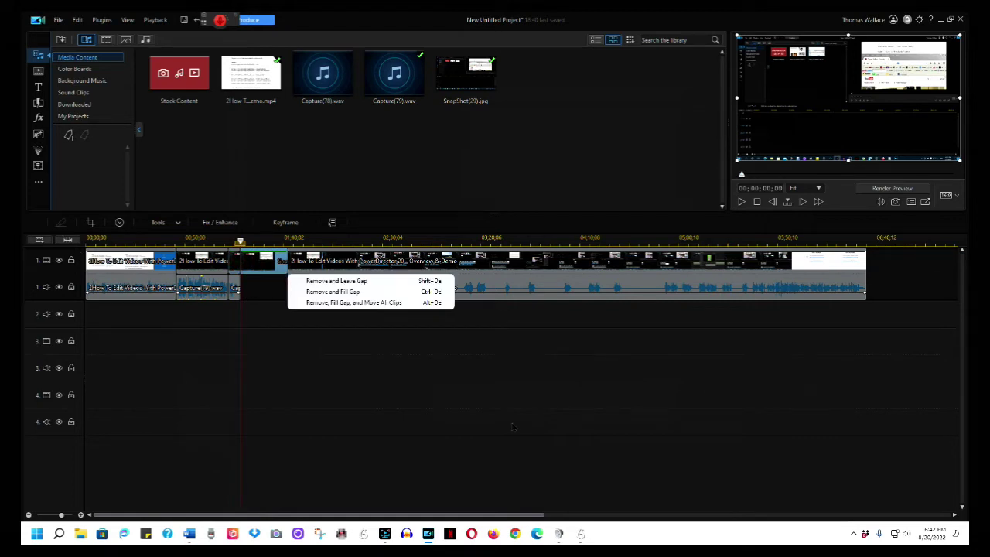
{"action": "left_click", "coordinate": [354, 302]}
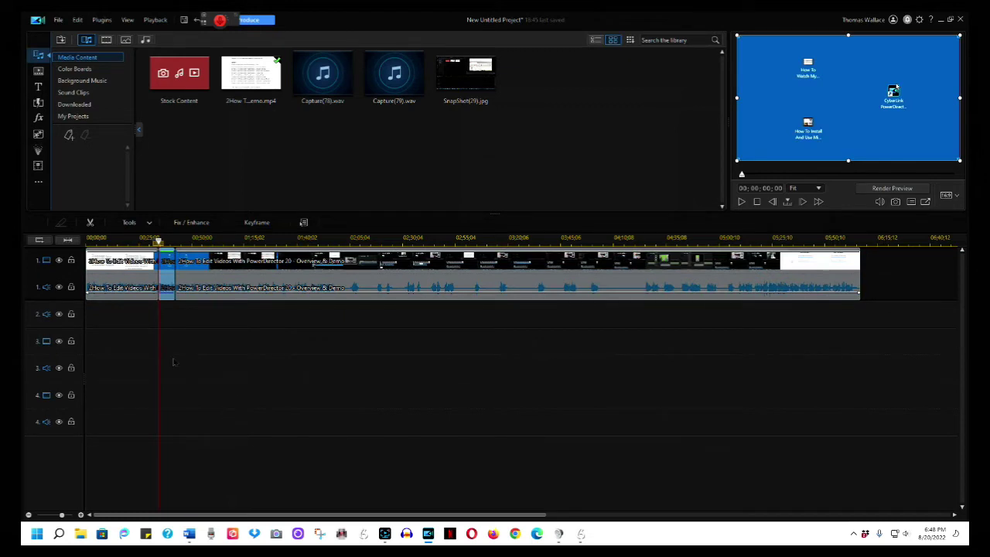
Save a snapshot of the last clip's frame at 00;01;15;12 as SnapShot(30).jpg
{"action": "left_click", "coordinate": [334, 266]}
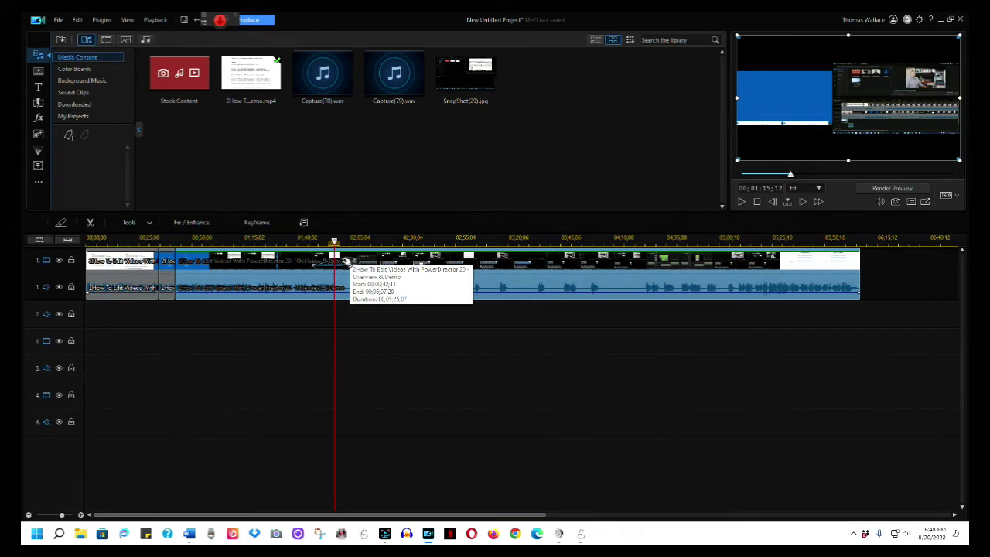
{"action": "left_click", "coordinate": [894, 201]}
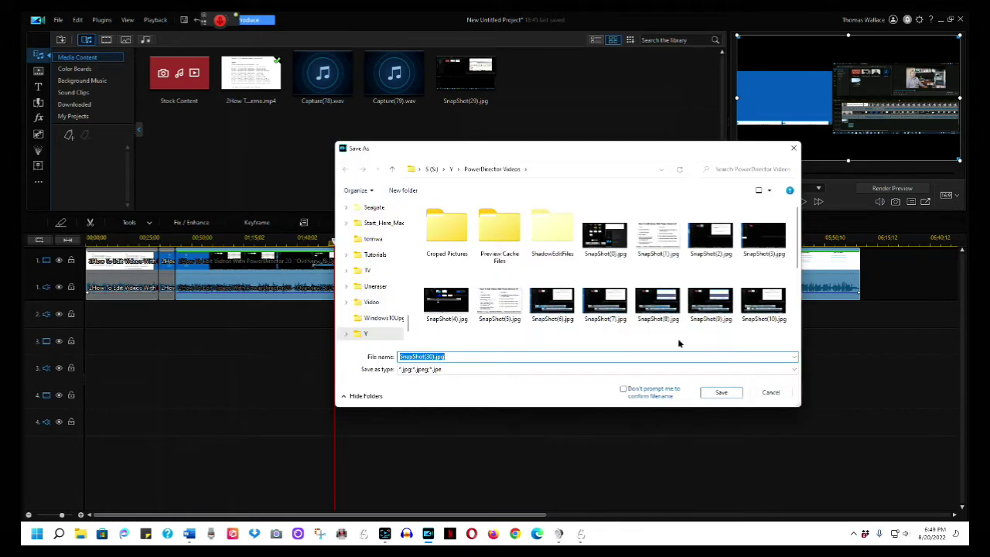
{"action": "left_click", "coordinate": [720, 391]}
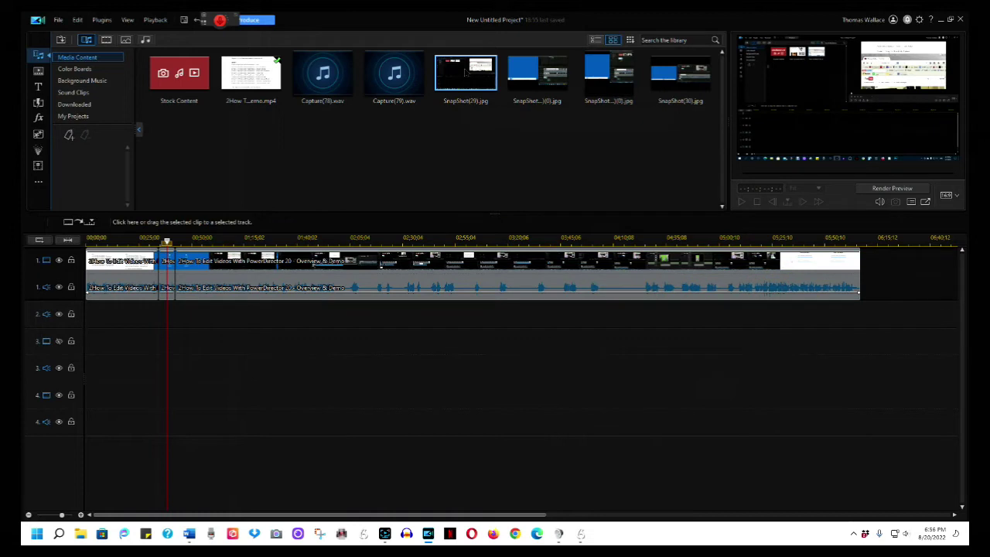
Place SnapShot(29).jpg on video track 3 beneath the short middle clip, then shrink it and move it to the picture's upper right
{"action": "left_click_drag", "start_coordinate": [465, 72], "coordinate": [158, 332]}
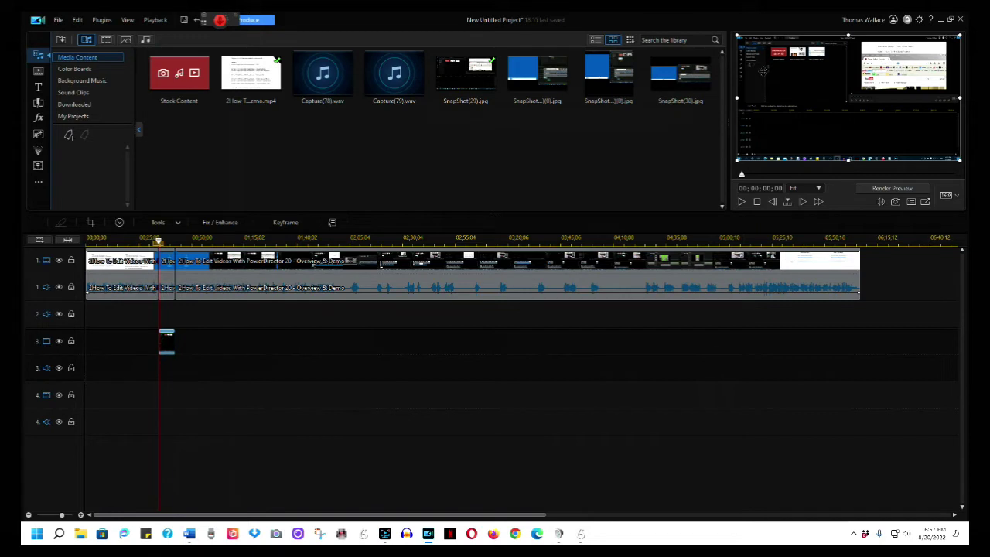
{"action": "left_click_drag", "start_coordinate": [735, 35], "coordinate": [800, 71]}
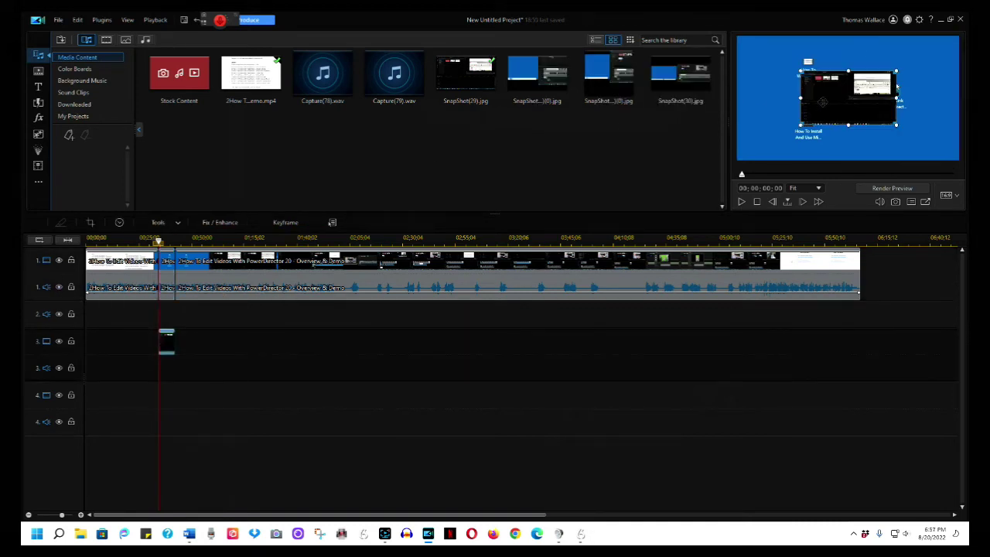
{"action": "left_click_drag", "start_coordinate": [851, 89], "coordinate": [890, 70]}
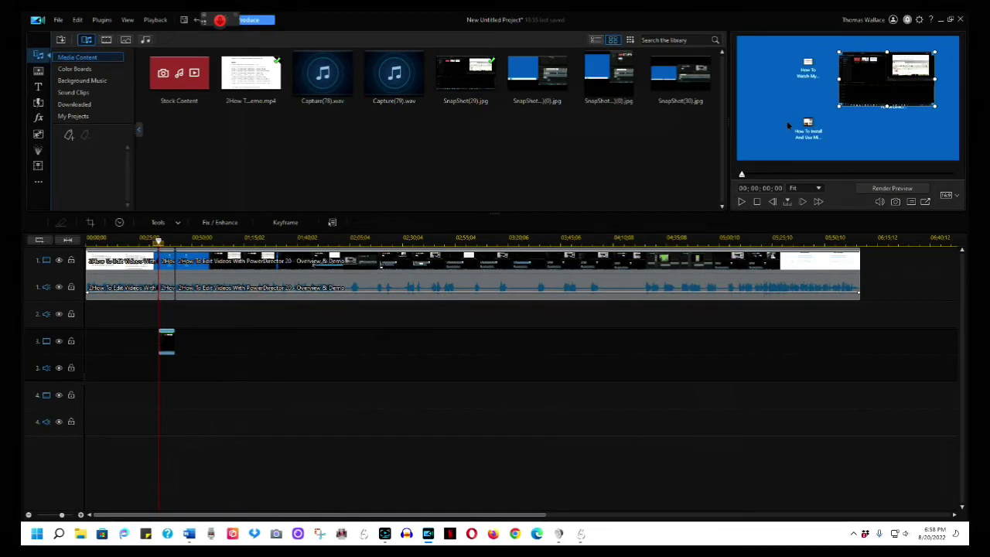
Crop the SnapShot(29) overlay freeform to its right part, 621 x 720 pixels, and move it partly over the CyberLink PowerDirector icon
{"action": "left_click", "coordinate": [168, 345]}
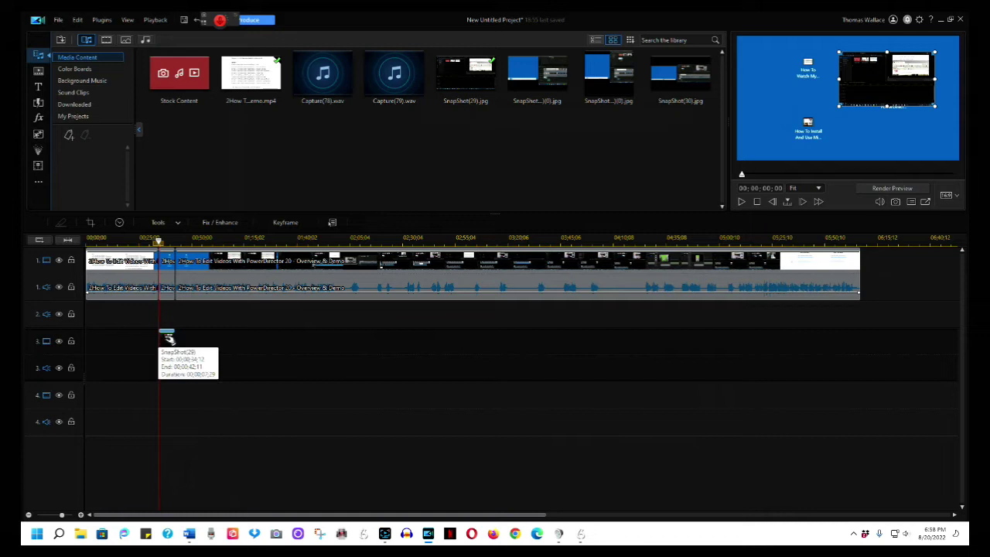
{"action": "left_click", "coordinate": [90, 222]}
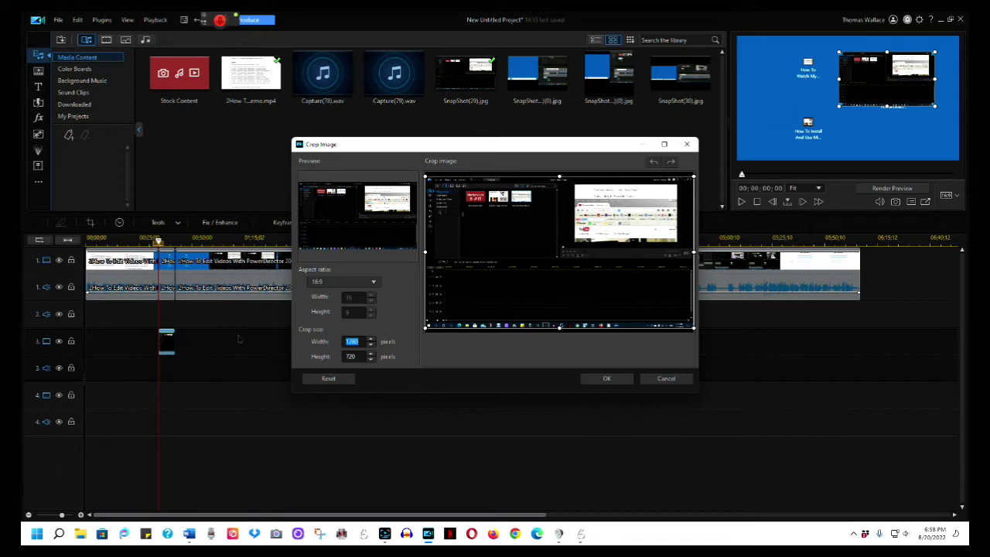
{"action": "left_click", "coordinate": [373, 283]}
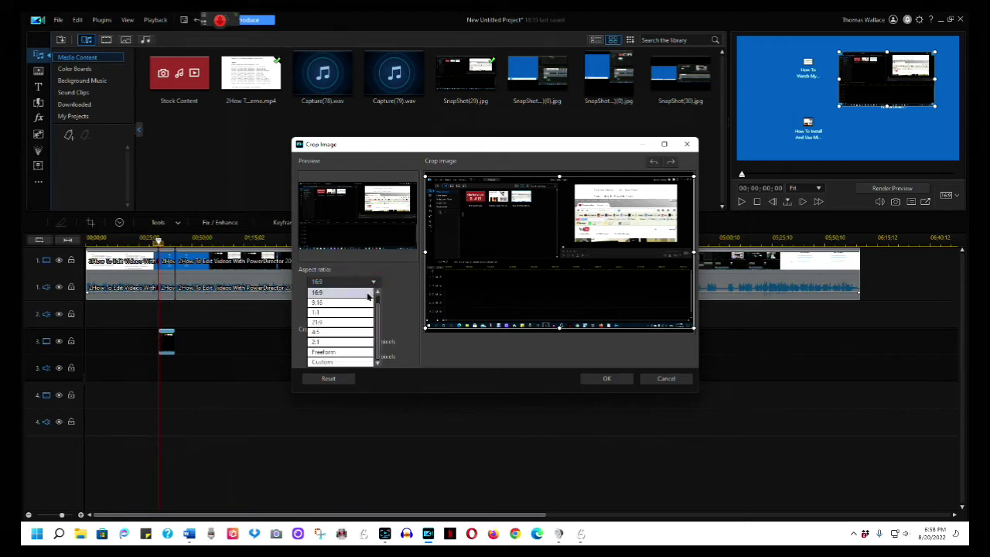
{"action": "left_click", "coordinate": [338, 352]}
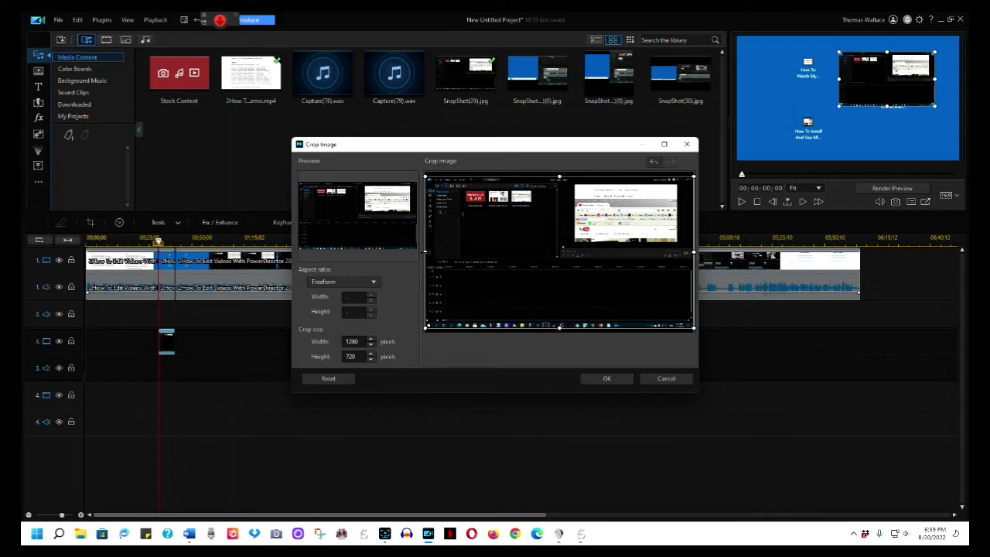
{"action": "left_click_drag", "start_coordinate": [424, 253], "coordinate": [554, 252]}
{"action": "left_click_drag", "start_coordinate": [692, 283], "coordinate": [685, 284]}
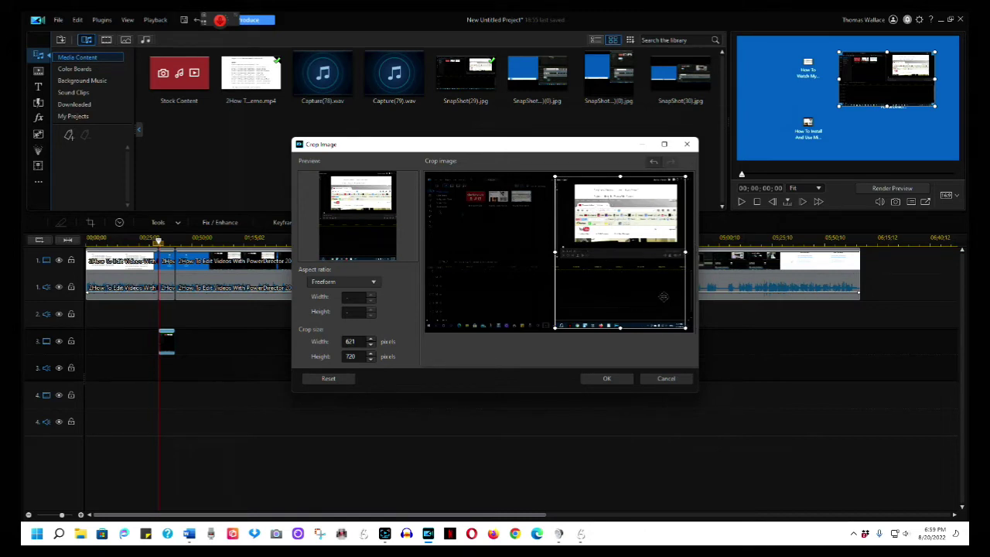
{"action": "left_click", "coordinate": [615, 379]}
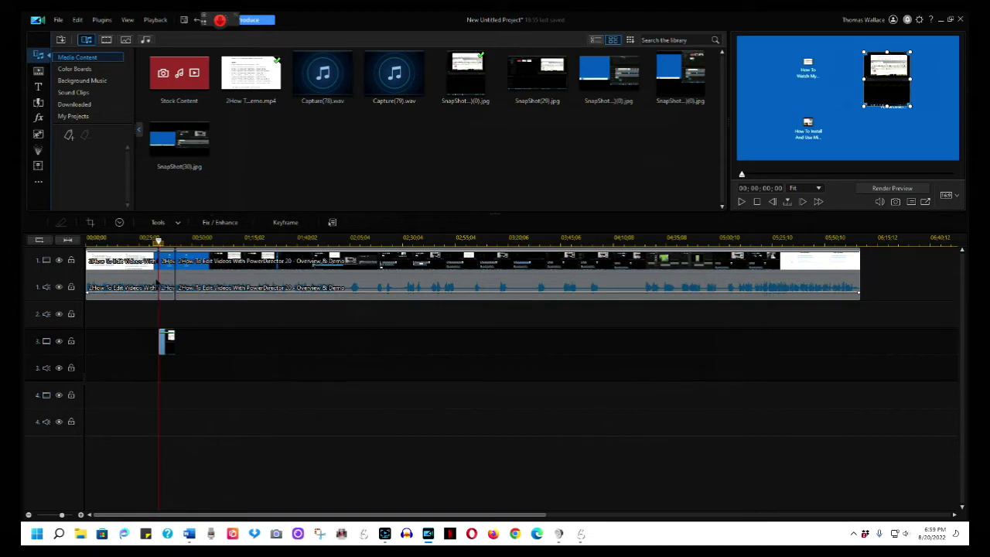
{"action": "left_click", "coordinate": [891, 80]}
{"action": "left_click_drag", "start_coordinate": [892, 80], "coordinate": [871, 107]}
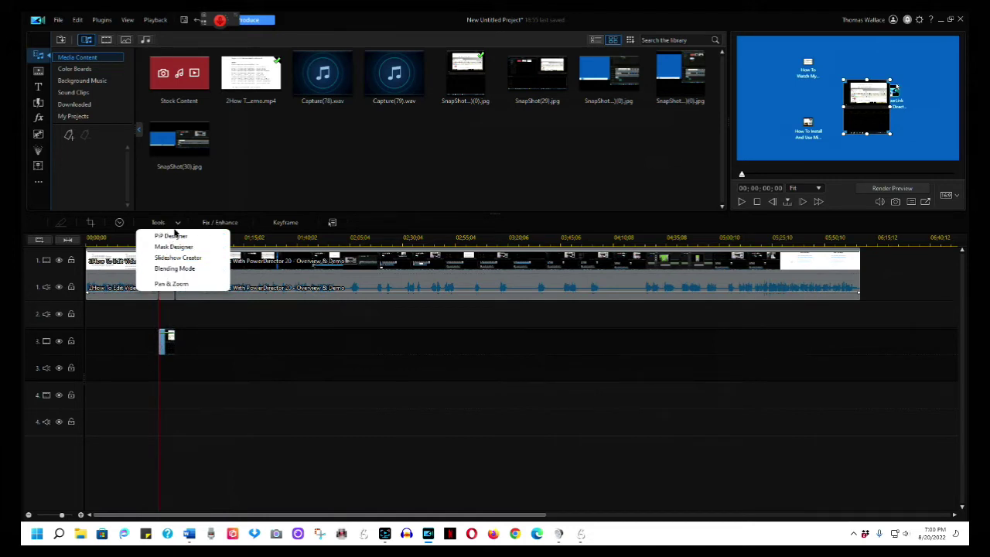
Unlock the overlay's aspect ratio in the PiP Designer, scale it to 0.164 wide and 0.270 high, and place it beside the How To Install icon
{"action": "left_click", "coordinate": [175, 237]}
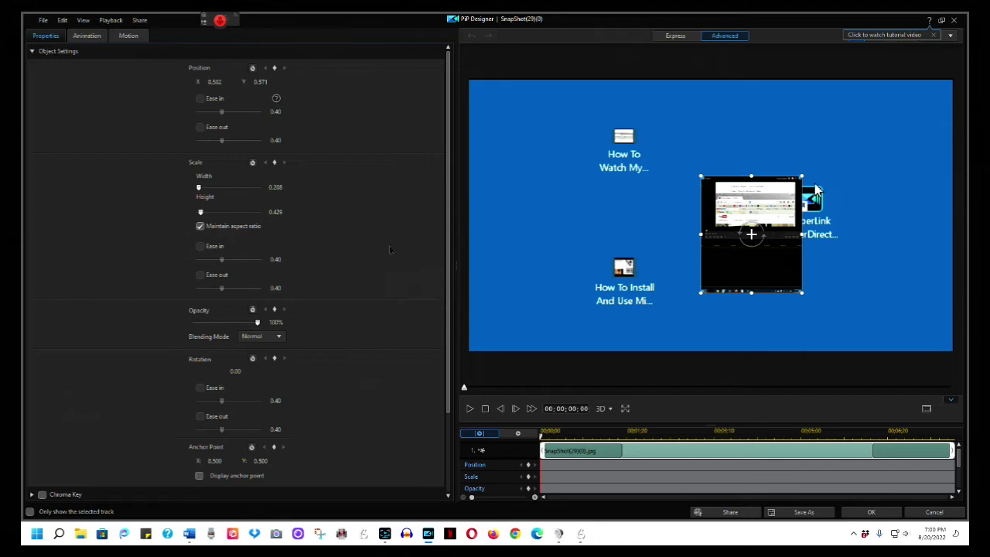
{"action": "left_click", "coordinate": [201, 226]}
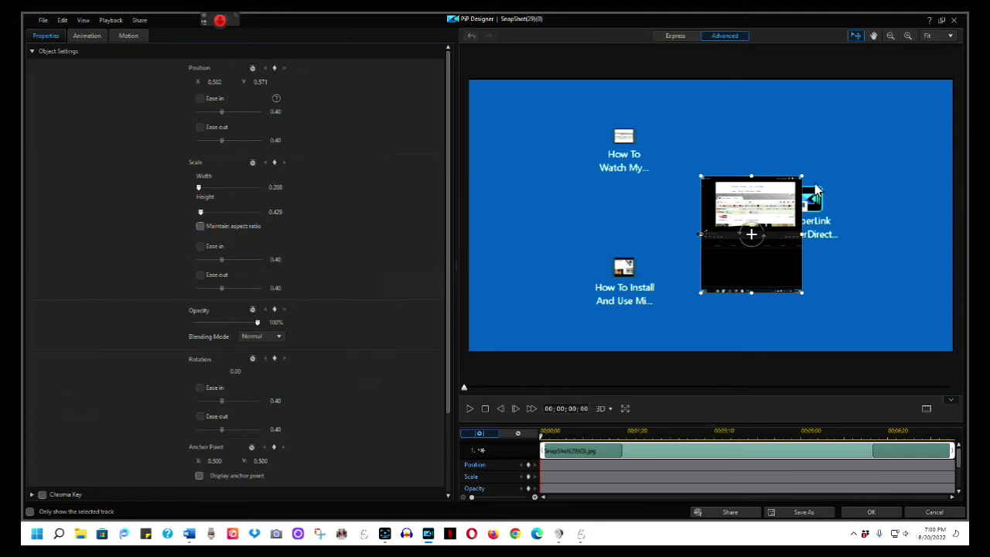
{"action": "left_click_drag", "start_coordinate": [699, 234], "coordinate": [711, 233]}
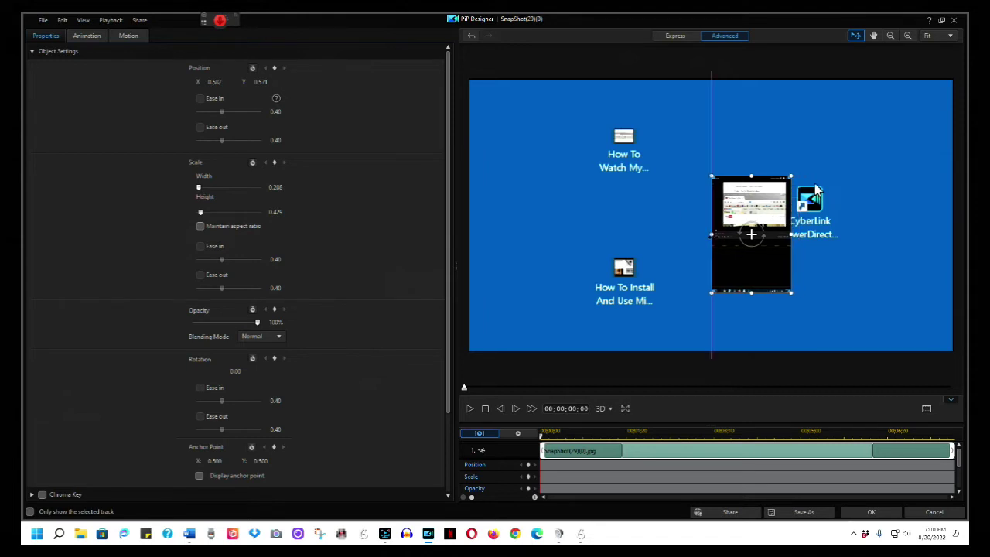
{"action": "mouse_move", "coordinate": [712, 235]}
{"action": "left_mouse_down"}
{"action": "mouse_move", "coordinate": [682, 239]}
{"action": "mouse_move", "coordinate": [705, 238]}
{"action": "left_mouse_up"}
{"action": "left_click_drag", "start_coordinate": [754, 210], "coordinate": [619, 140]}
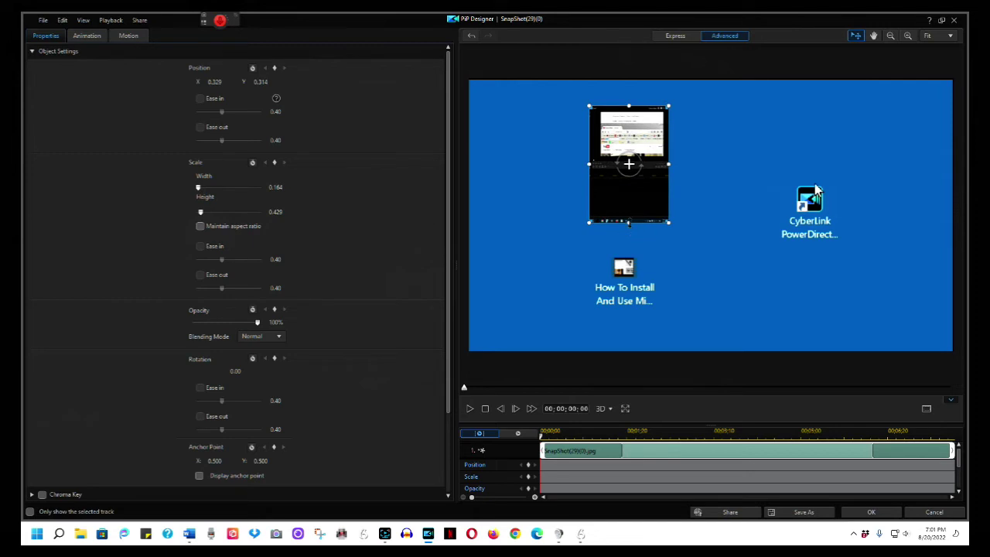
{"action": "left_click_drag", "start_coordinate": [635, 222], "coordinate": [630, 201]}
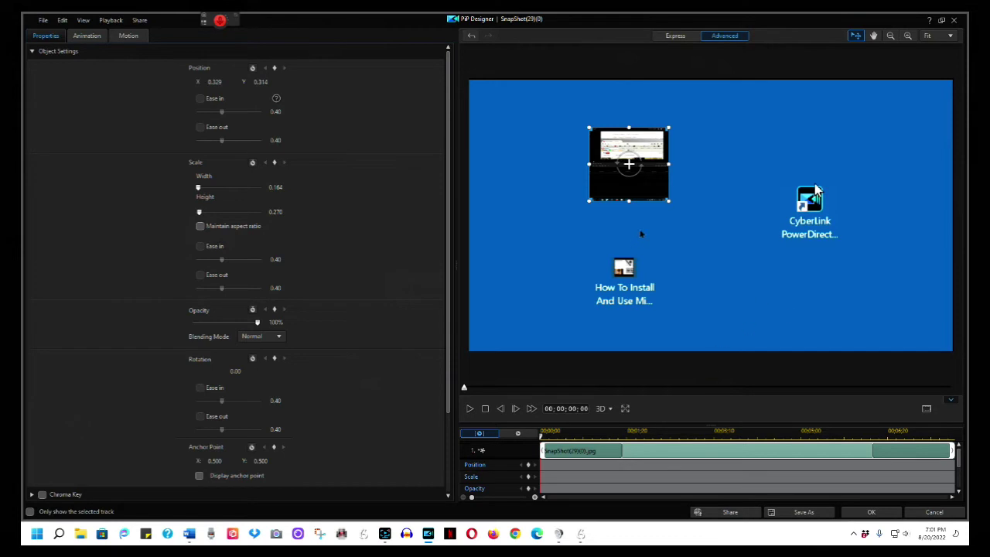
{"action": "left_click", "coordinate": [873, 512]}
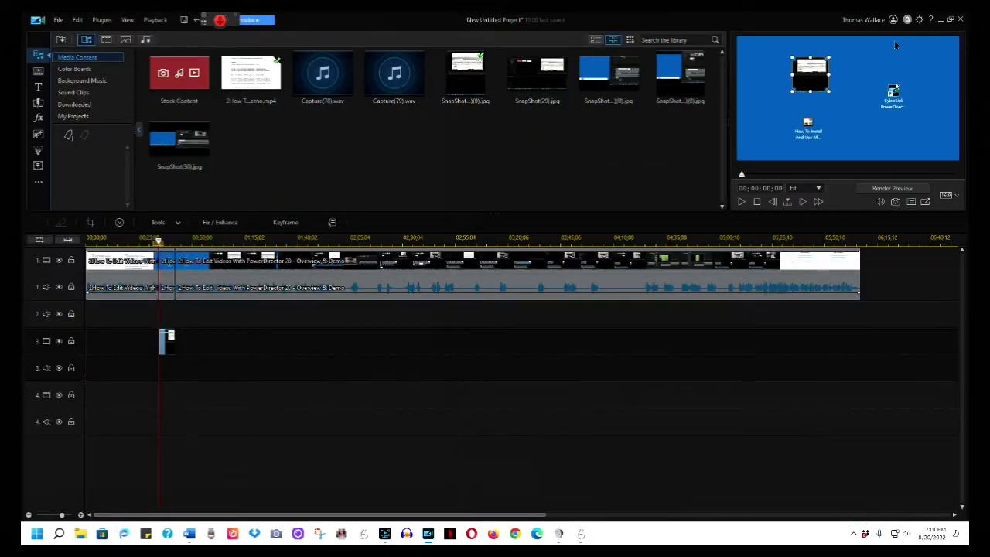
{"action": "left_click_drag", "start_coordinate": [803, 67], "coordinate": [871, 132]}
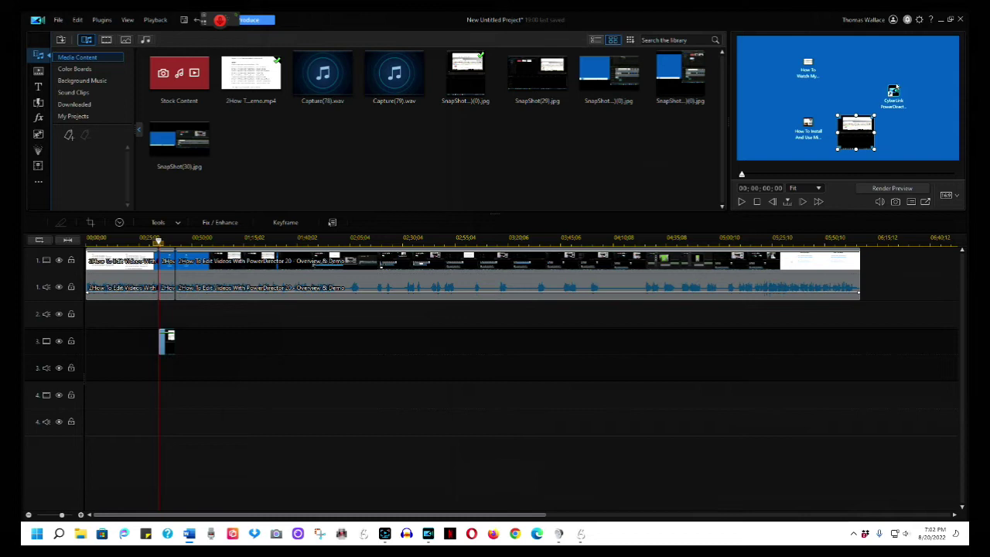
Add the iOS 9.3.6.png image to video track 3, to the right of the existing snapshot overlay
{"action": "left_click", "coordinate": [224, 341]}
{"action": "key", "text": "ctrl+v"}
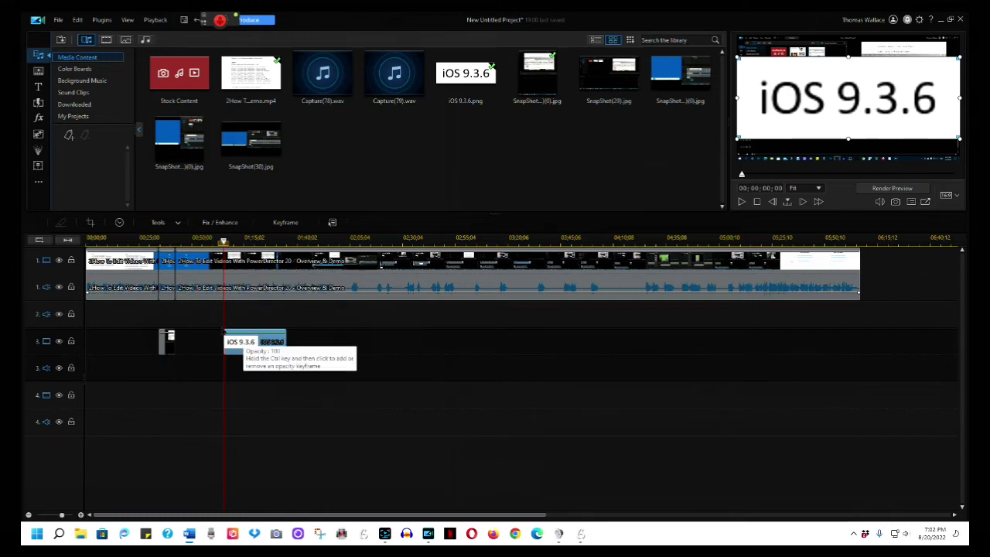
Split the last main-track clip at the start and end of the iOS 9.3.6 image and select the segment above it
{"action": "left_click", "coordinate": [177, 280]}
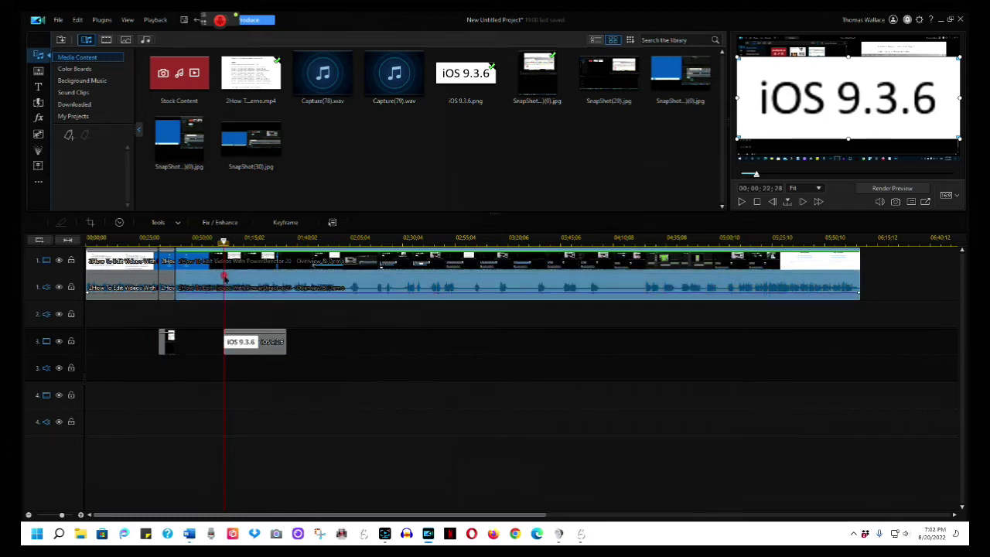
{"action": "left_click", "coordinate": [58, 222]}
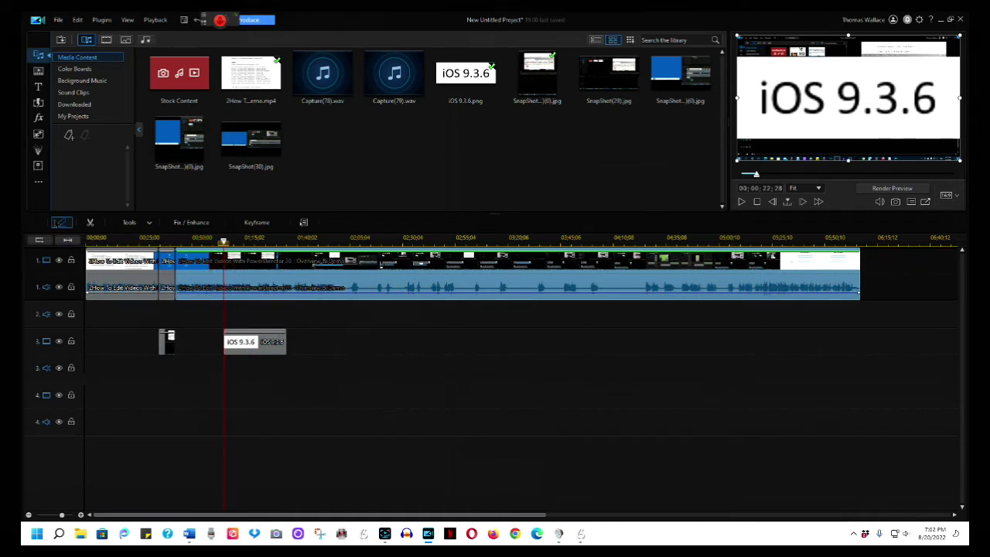
{"action": "left_click", "coordinate": [287, 242]}
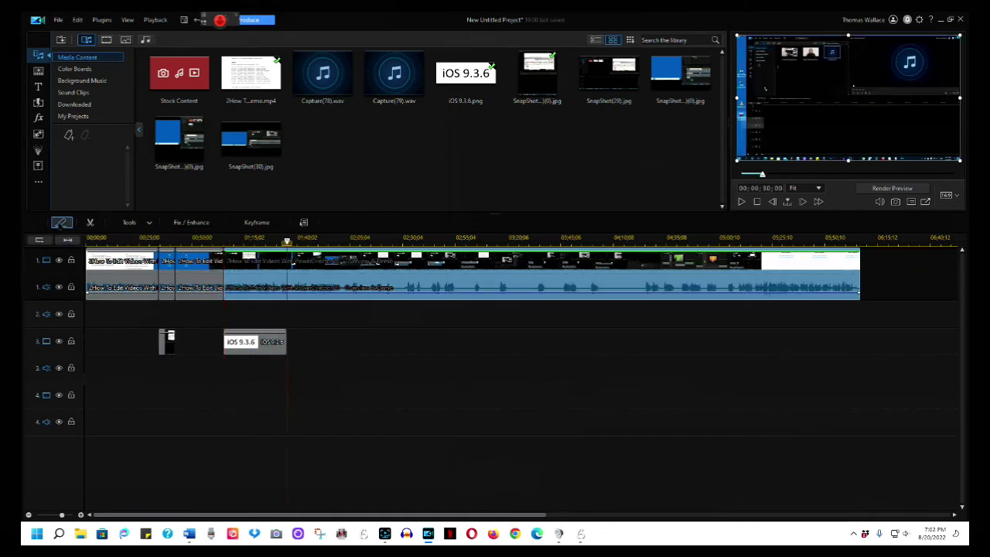
{"action": "left_click", "coordinate": [58, 222]}
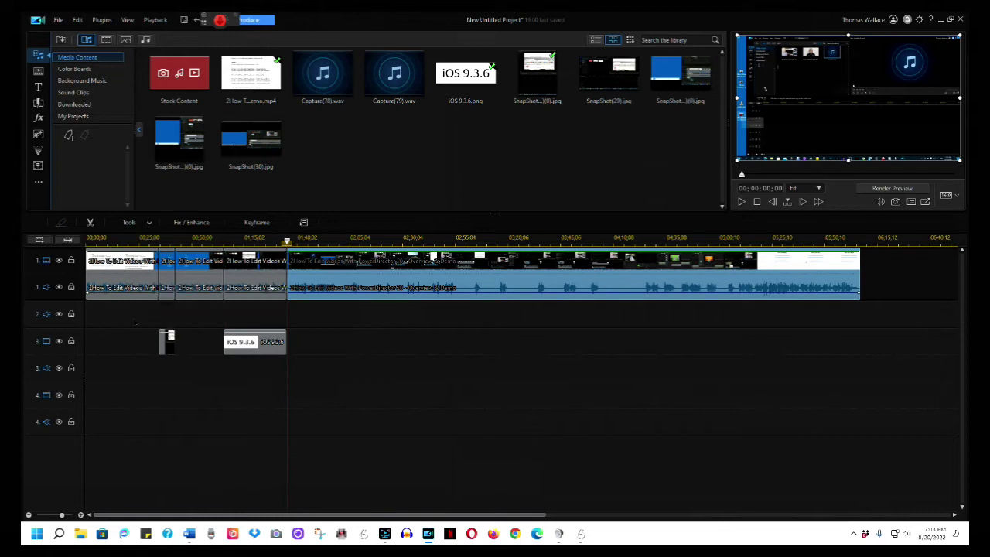
{"action": "left_click", "coordinate": [263, 289]}
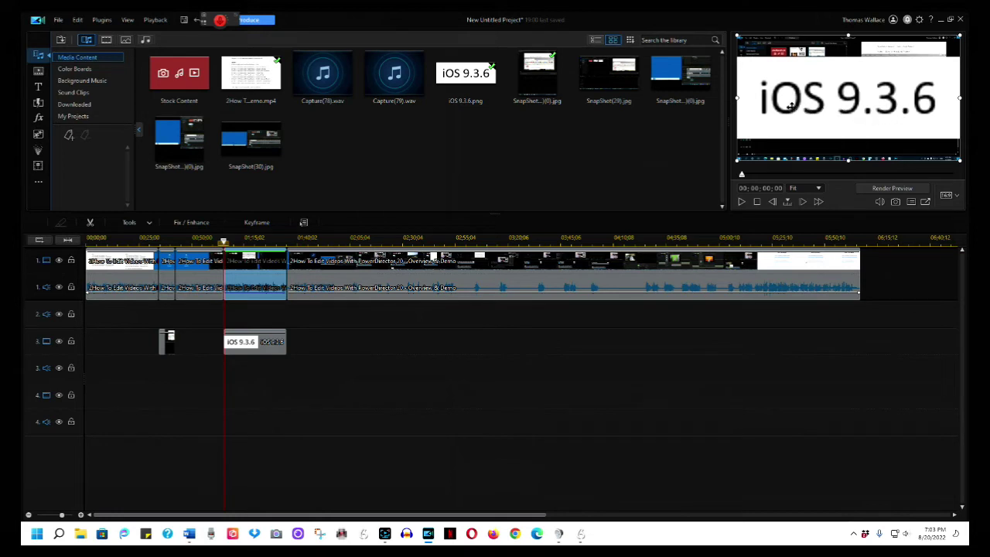
Select the iOS 9.3.6 image overlay in the preview and shrink it from its upper-left corner toward the lower right
{"action": "left_click", "coordinate": [831, 91]}
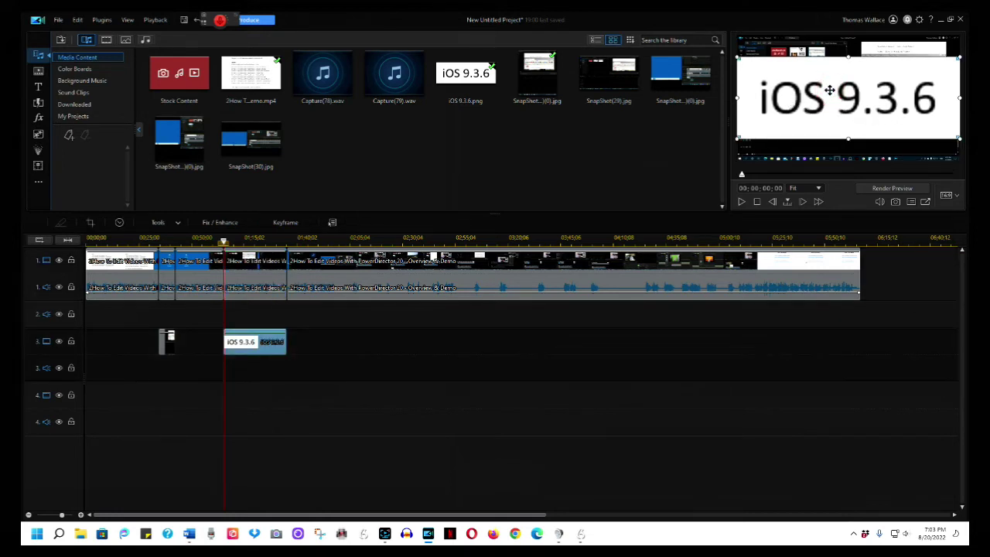
{"action": "left_click_drag", "start_coordinate": [737, 56], "coordinate": [927, 145]}
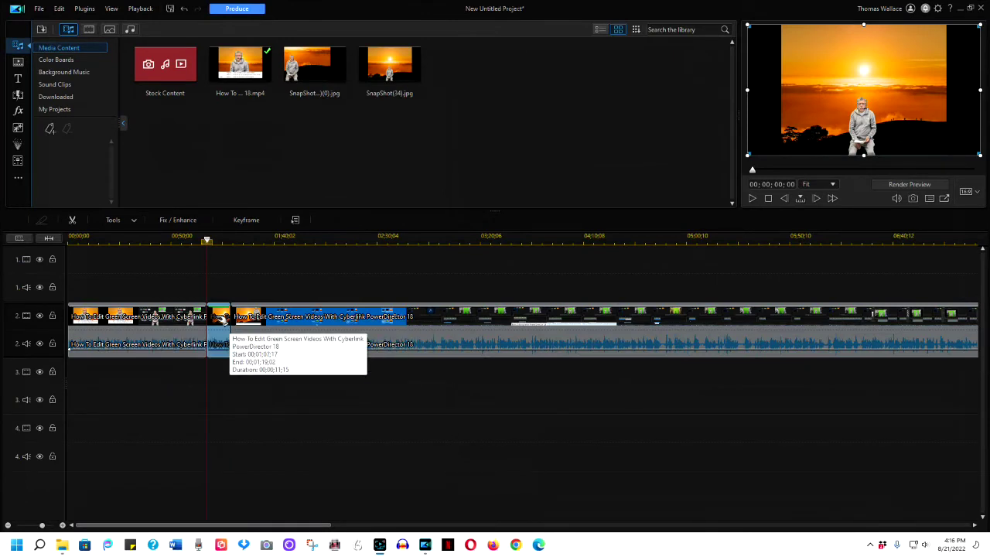
Zoom the short green-screen segment onto the seated man with Crop/Zoom/Pan, at scale 0.460 and position X 0.500, Y 0.770
{"action": "left_click", "coordinate": [116, 219]}
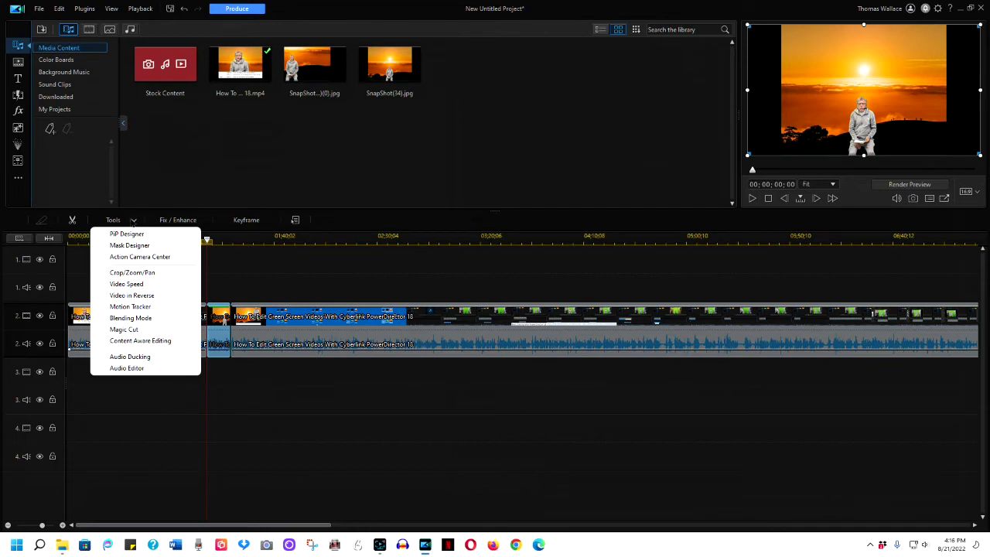
{"action": "left_click", "coordinate": [128, 274]}
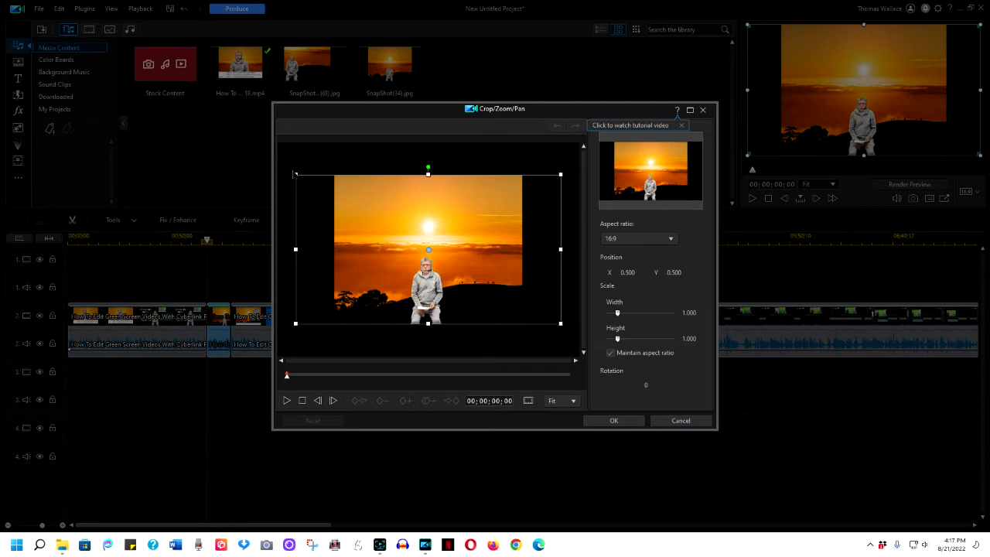
{"action": "left_click", "coordinate": [309, 192]}
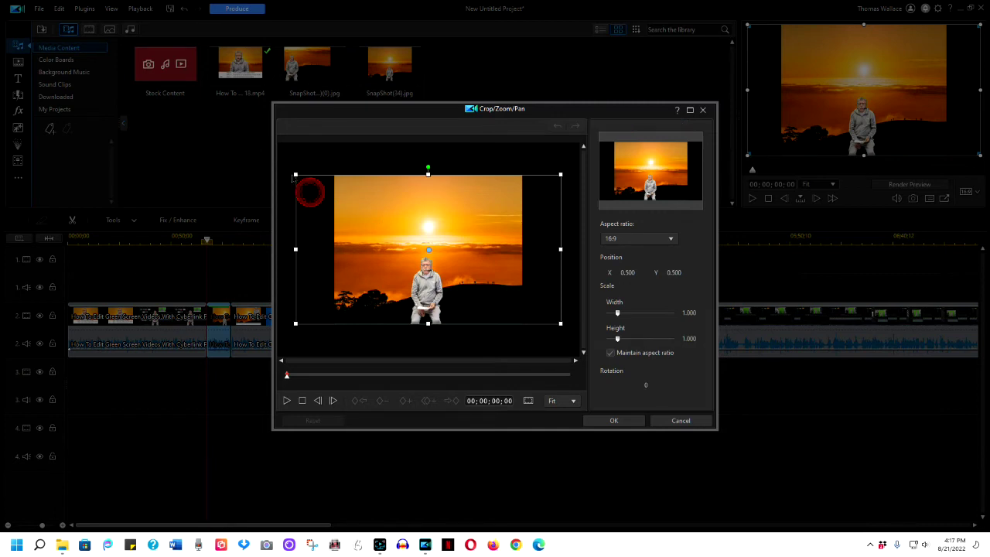
{"action": "left_click_drag", "start_coordinate": [296, 174], "coordinate": [331, 218]}
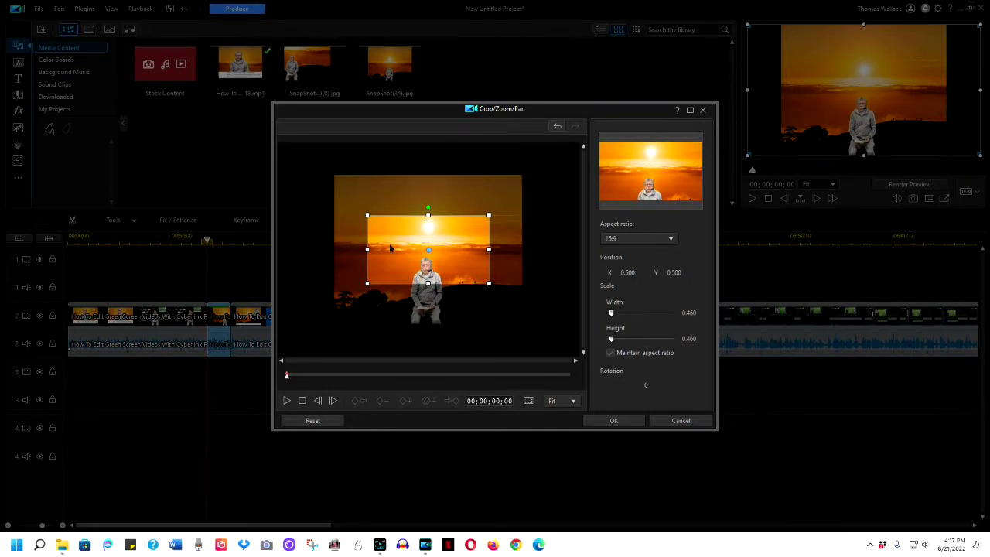
{"action": "left_click_drag", "start_coordinate": [428, 253], "coordinate": [432, 290]}
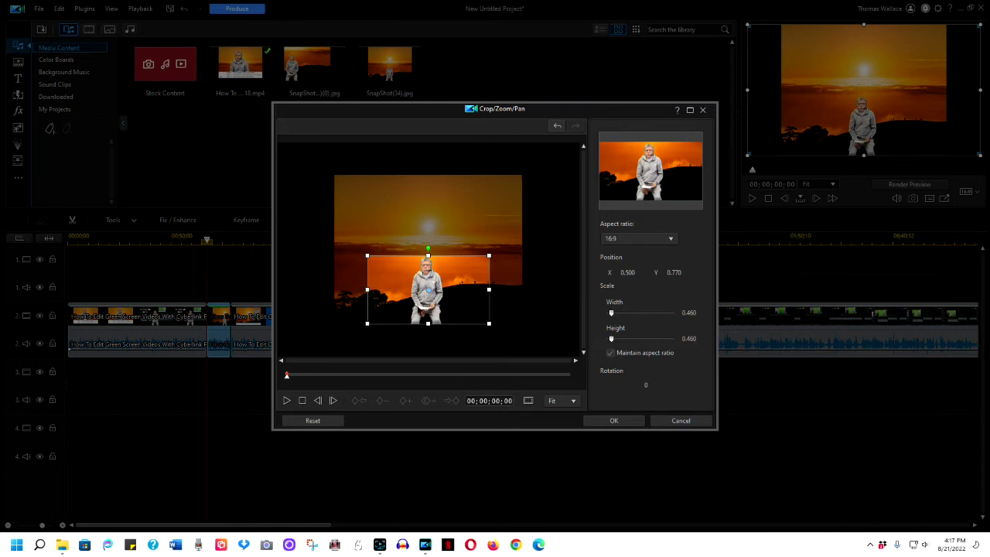
{"action": "left_click", "coordinate": [613, 421]}
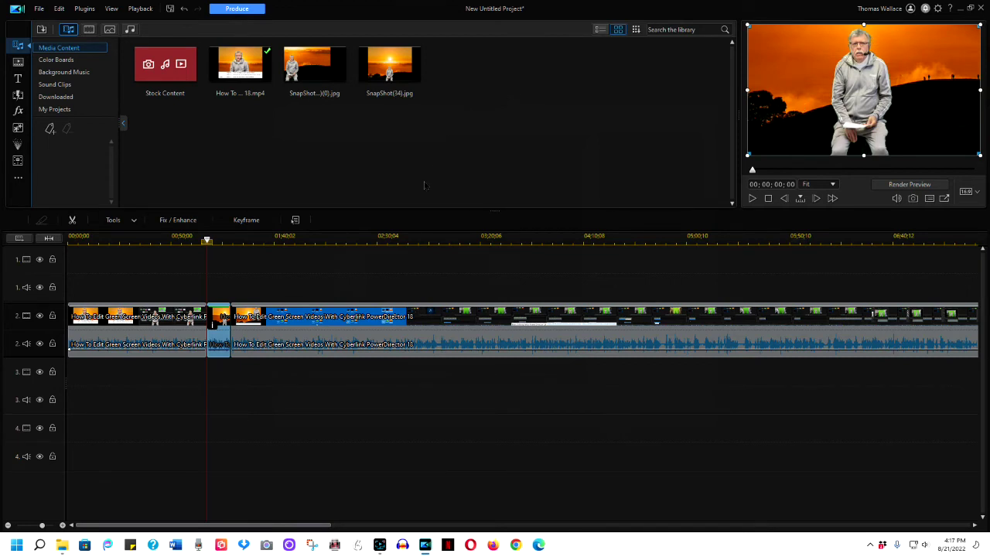
Add SnapShot(34).jpg to video track 3 under the short segment and crop it at 16:9 to 1283 x 722 pixels
{"action": "left_click_drag", "start_coordinate": [409, 93], "coordinate": [217, 373]}
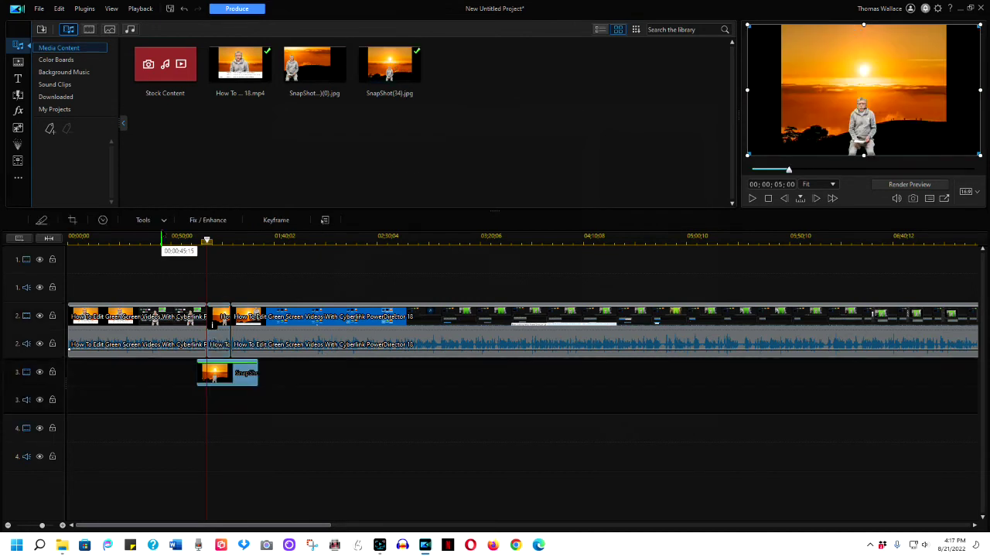
{"action": "left_click", "coordinate": [163, 220]}
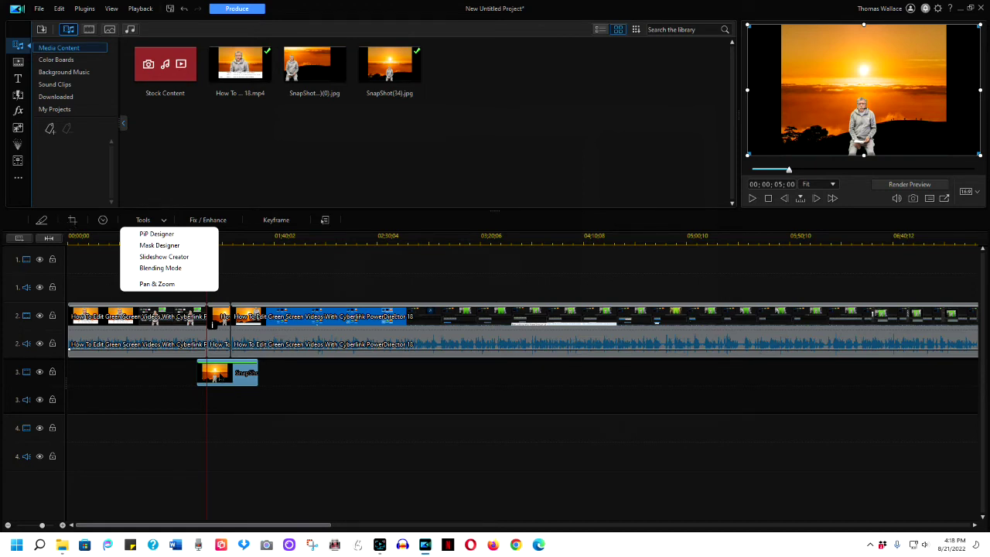
{"action": "left_click", "coordinate": [72, 220]}
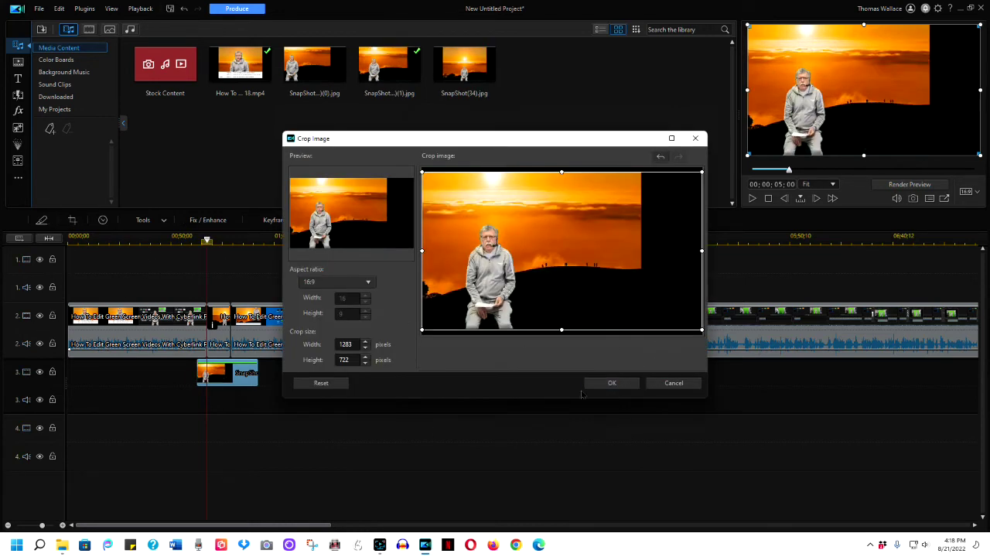
{"action": "left_click", "coordinate": [621, 384]}
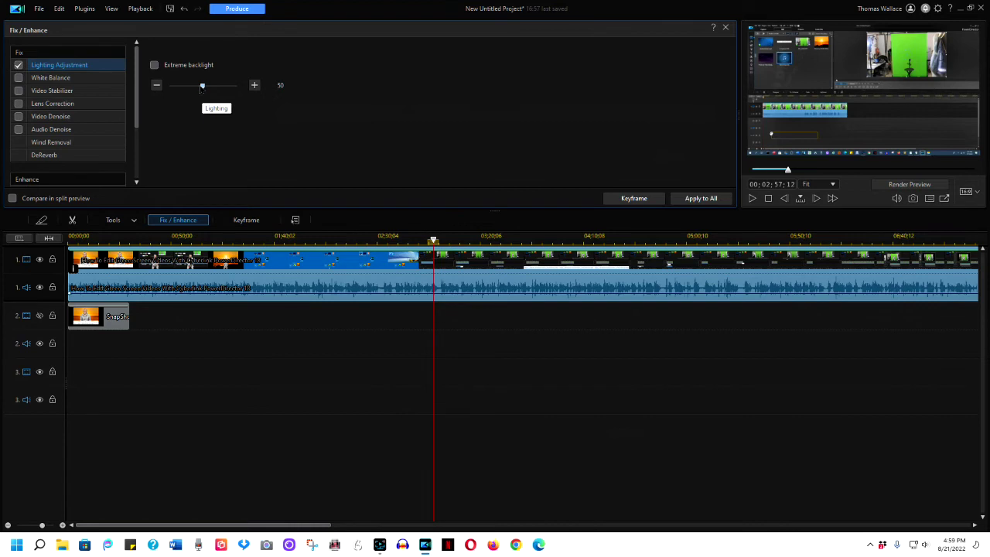
Try the Lighting Adjustment at both extremes on the main clip, set it to 100, and close Fix / Enhance
{"action": "left_click_drag", "start_coordinate": [201, 87], "coordinate": [292, 103]}
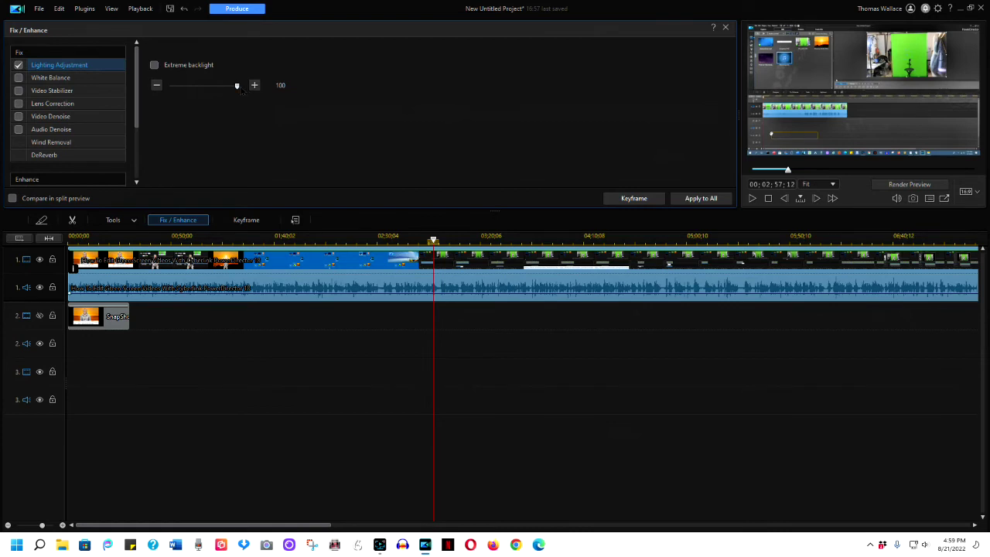
{"action": "left_click_drag", "start_coordinate": [237, 85], "coordinate": [141, 91]}
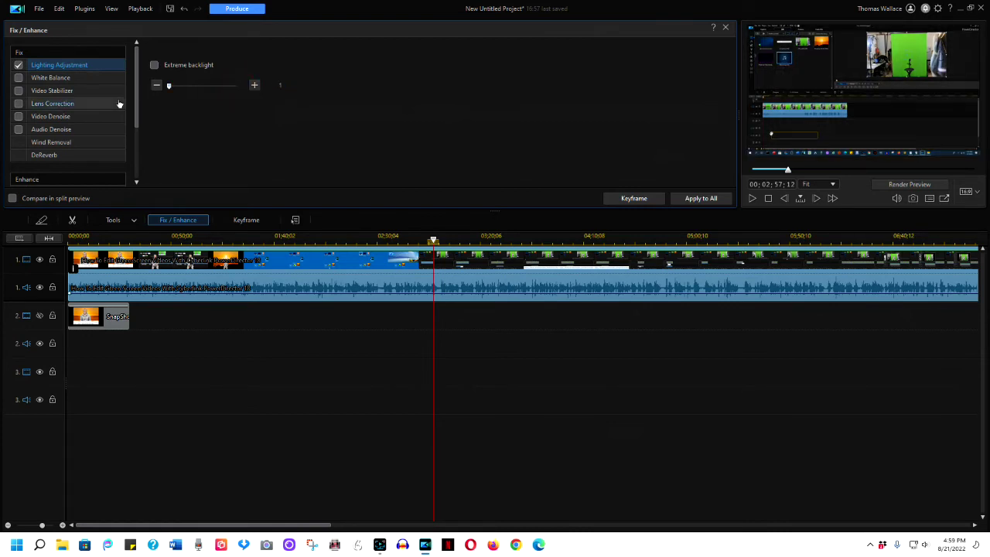
{"action": "left_click_drag", "start_coordinate": [170, 90], "coordinate": [268, 91]}
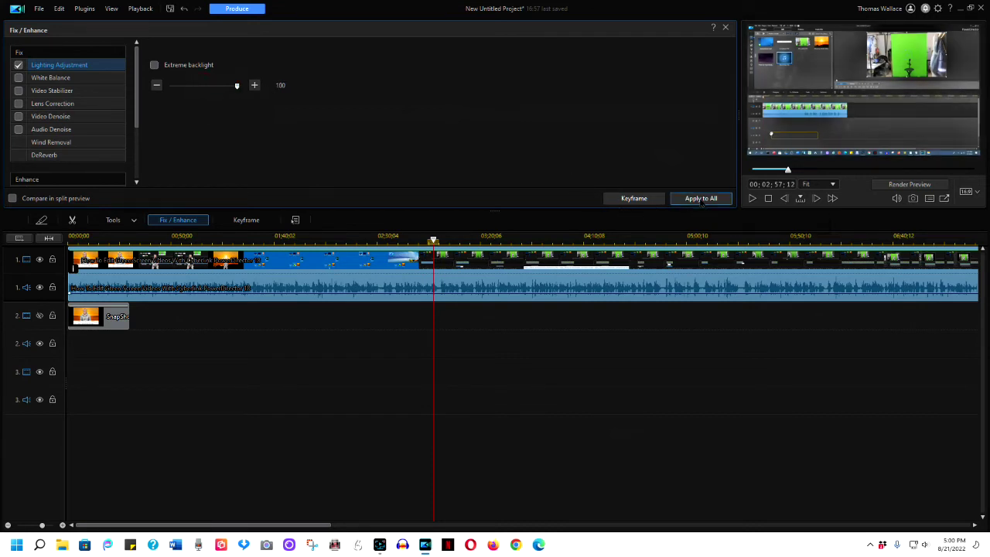
{"action": "left_click", "coordinate": [725, 28]}
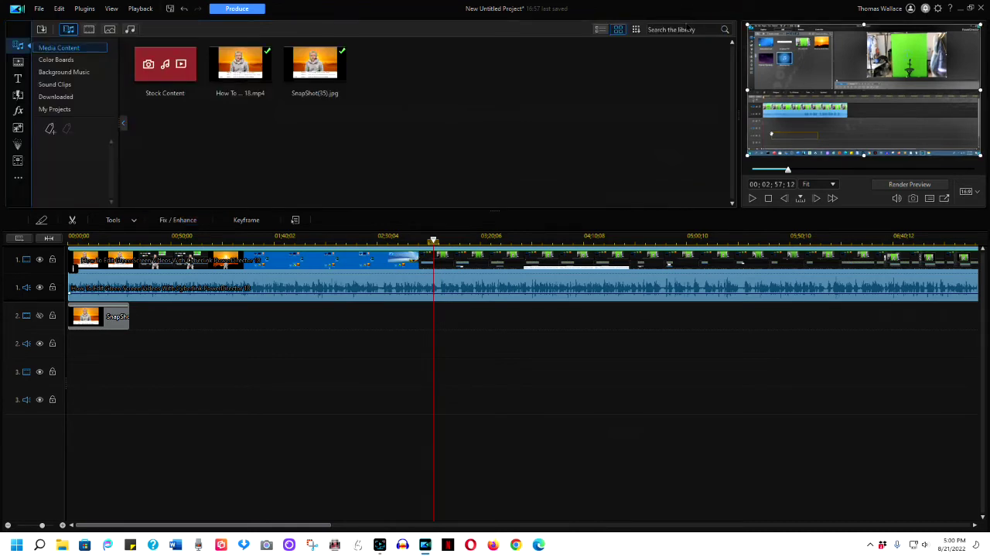
Compare the main clip with and without the Lighting Adjustment in Fix / Enhance, leaving the adjustment on
{"action": "left_click", "coordinate": [178, 220]}
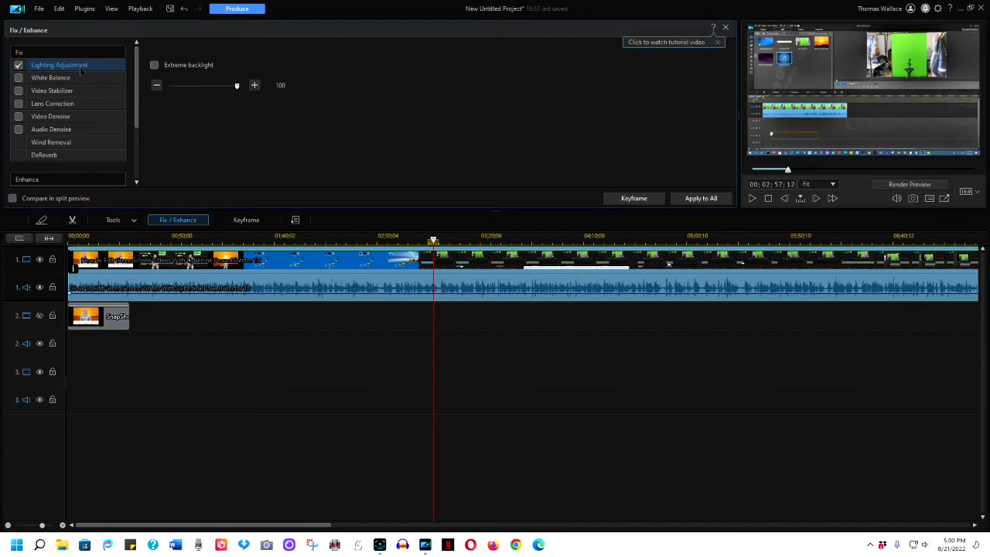
{"action": "left_click", "coordinate": [19, 65]}
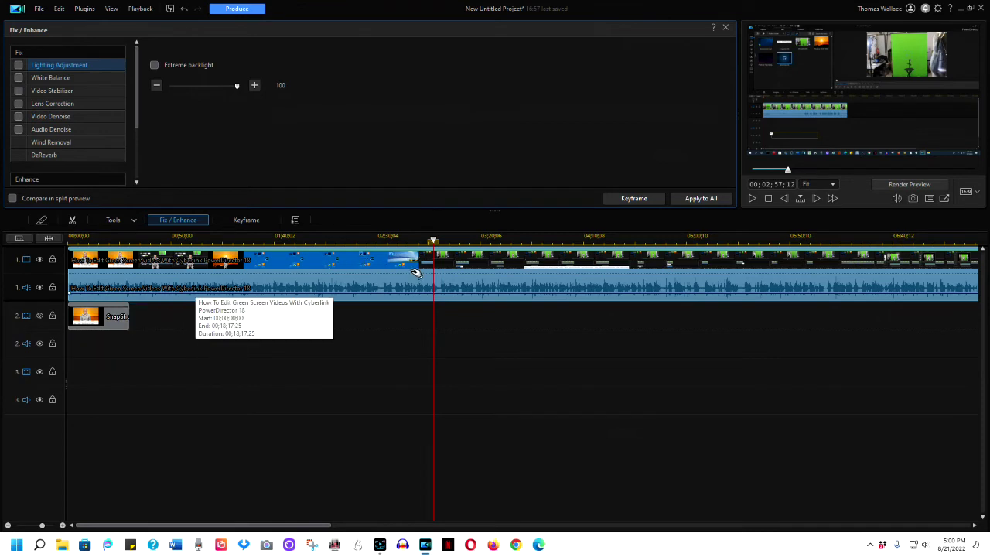
{"action": "left_click", "coordinate": [19, 65]}
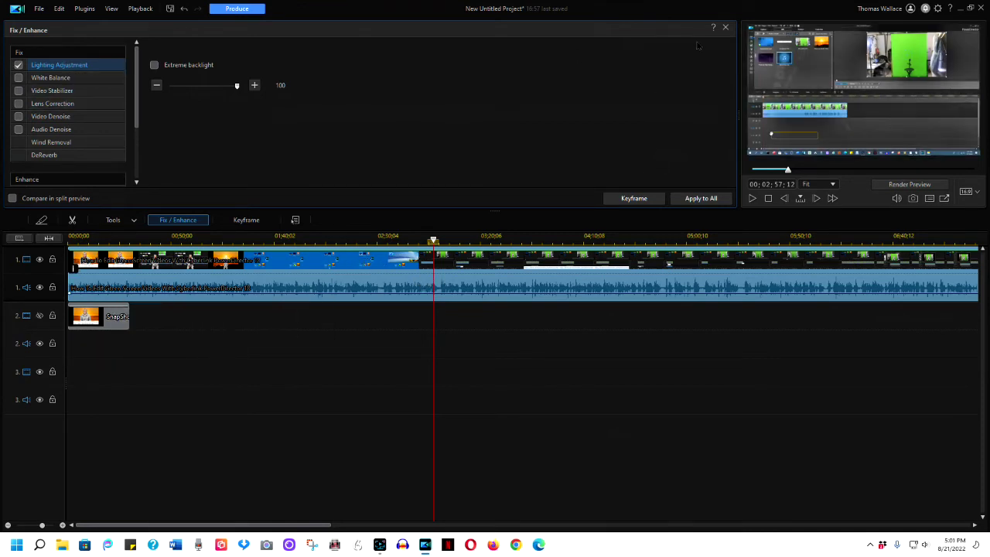
{"action": "left_click", "coordinate": [724, 27]}
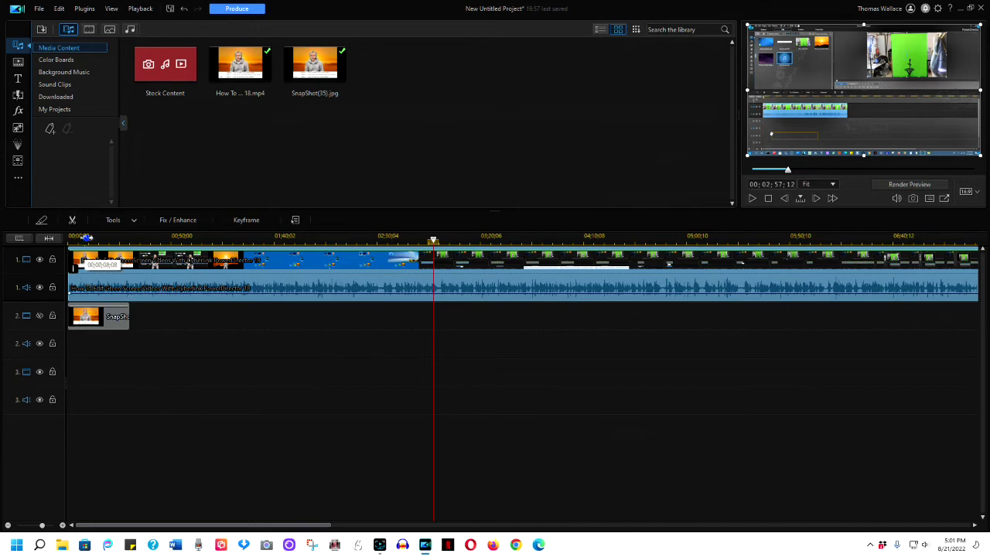
Turn off the main clip's Lighting Adjustment in Fix / Enhance and close the settings
{"action": "left_click", "coordinate": [177, 219]}
{"action": "left_click", "coordinate": [18, 66]}
{"action": "left_click", "coordinate": [19, 66]}
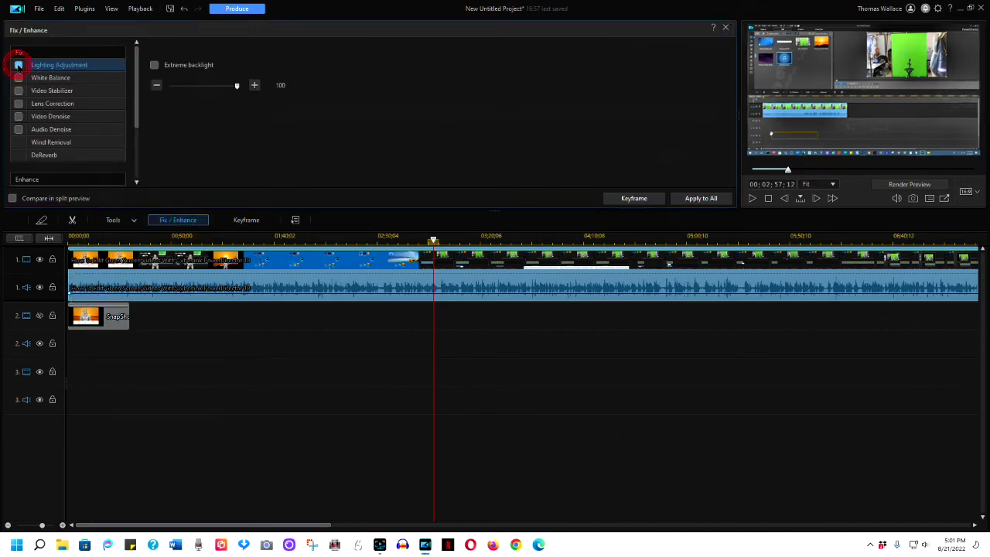
{"action": "left_click", "coordinate": [725, 28]}
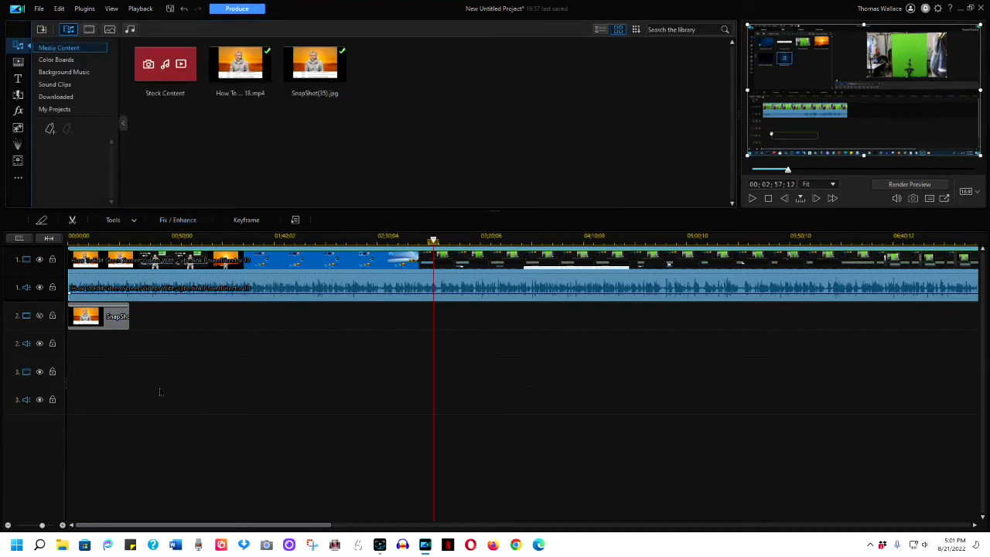
Speed up the short split segment at the playhead with a 2.090 multiplier in the Video Speed Designer and preview its playback
{"action": "left_click", "coordinate": [132, 221]}
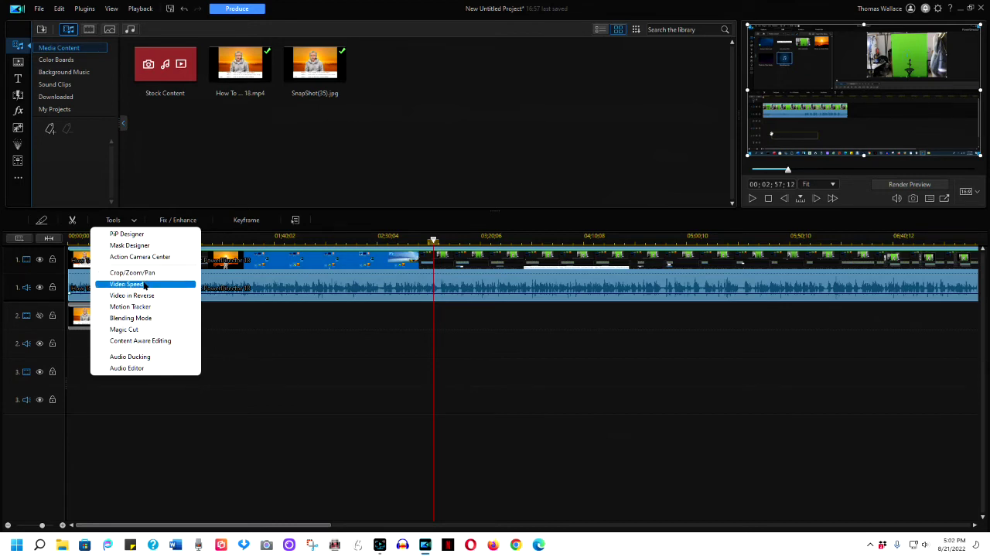
{"action": "left_click", "coordinate": [454, 285]}
{"action": "left_click", "coordinate": [132, 220]}
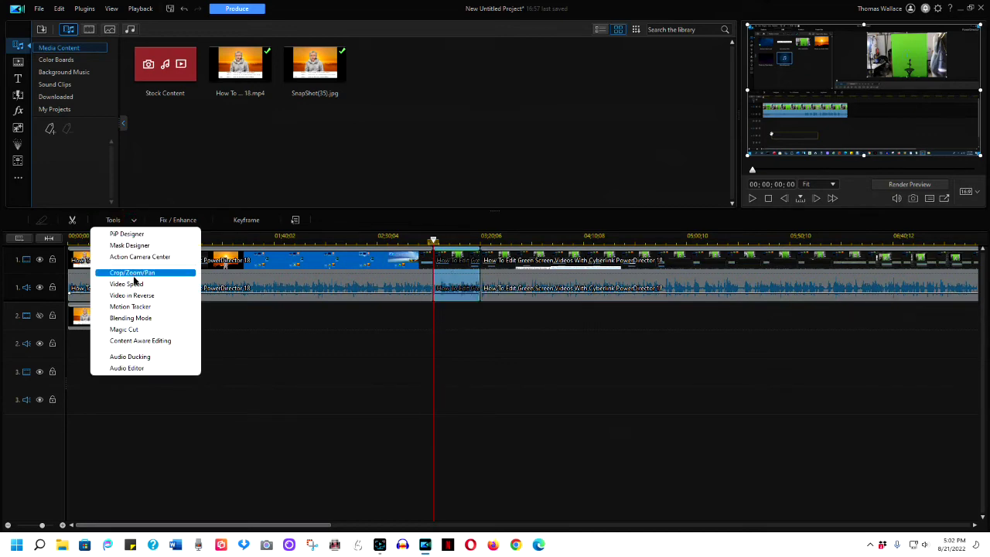
{"action": "left_click", "coordinate": [132, 284]}
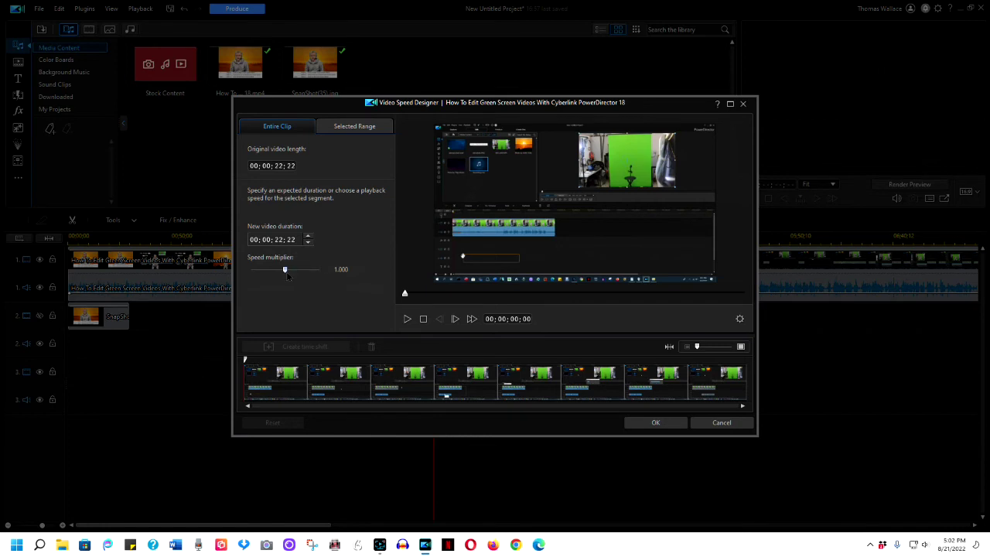
{"action": "left_click_drag", "start_coordinate": [285, 271], "coordinate": [287, 276]}
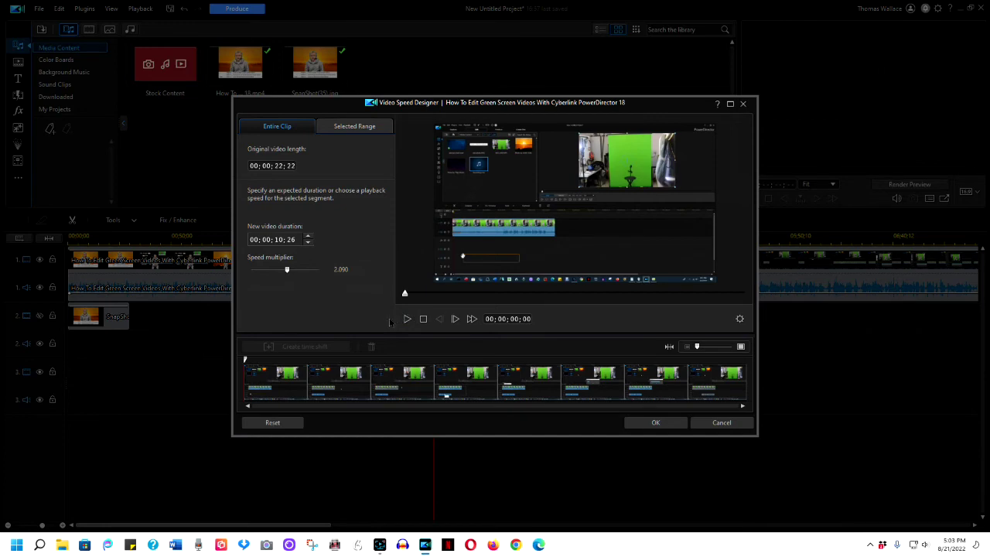
{"action": "left_click", "coordinate": [651, 423]}
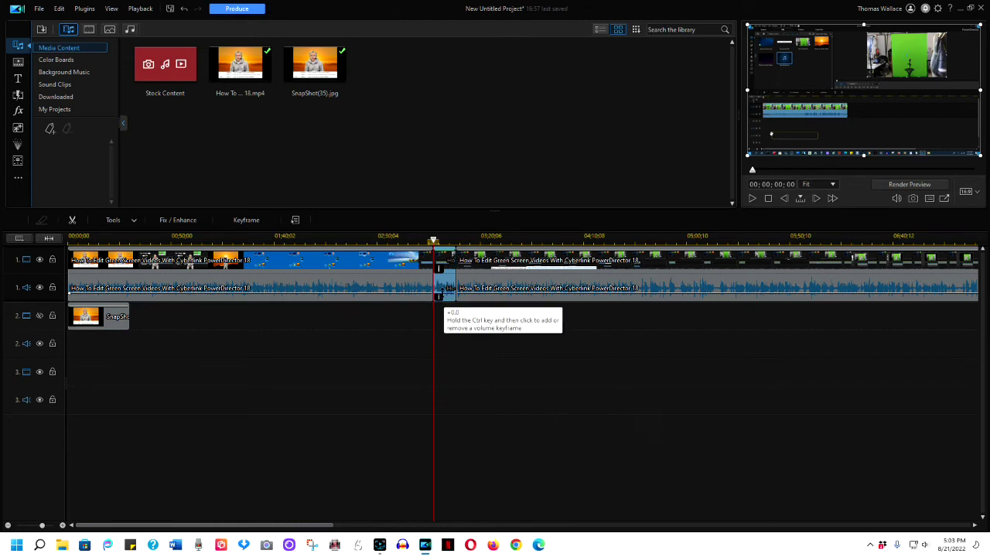
{"action": "left_click", "coordinate": [752, 198]}
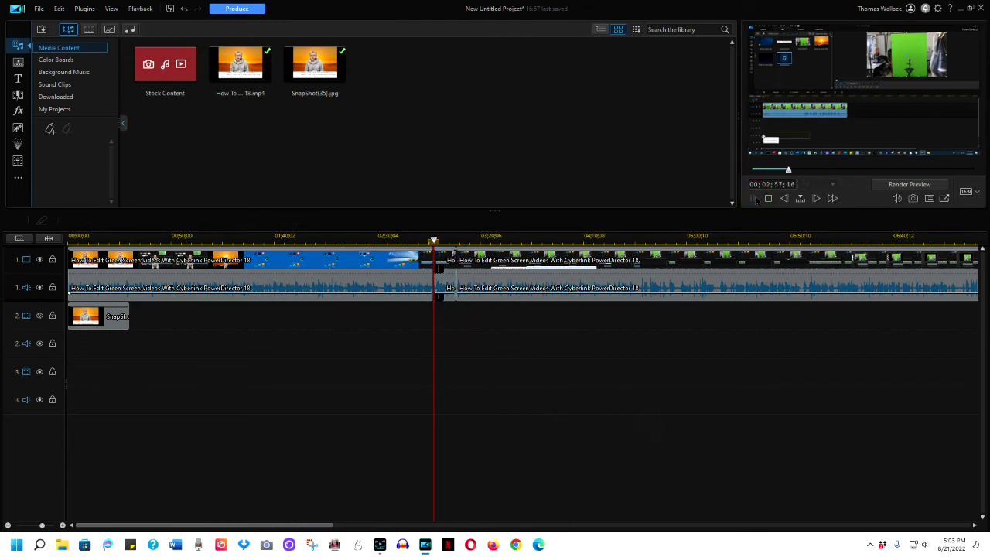
{"action": "left_click", "coordinate": [755, 198]}
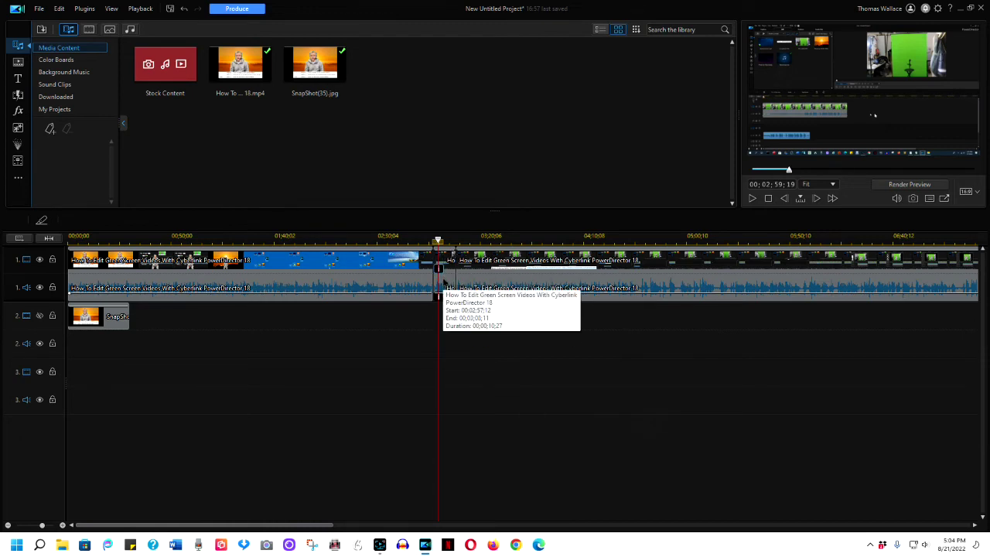
Reset the sped-up segment to its original speed in the Video Speed Designer
{"action": "left_click", "coordinate": [445, 281]}
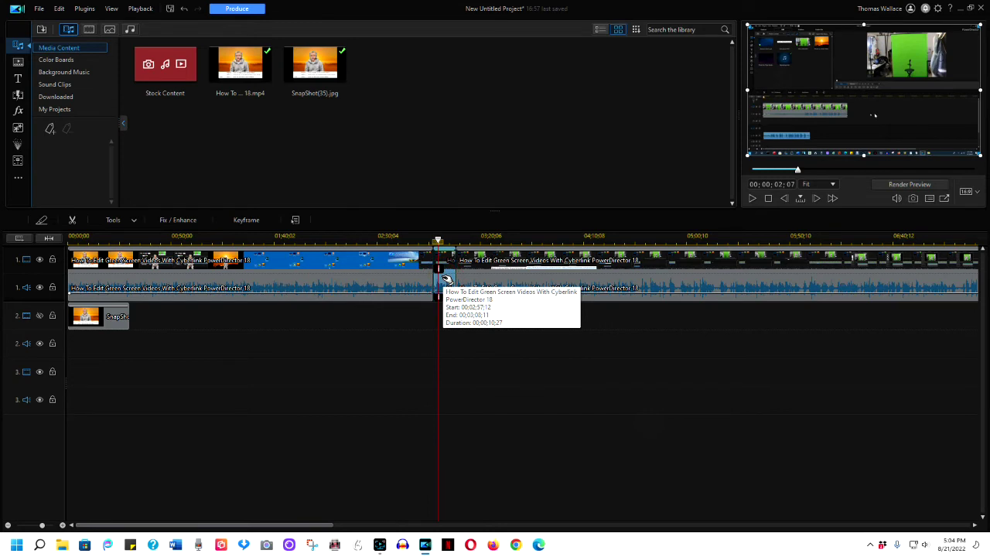
{"action": "left_click", "coordinate": [114, 220]}
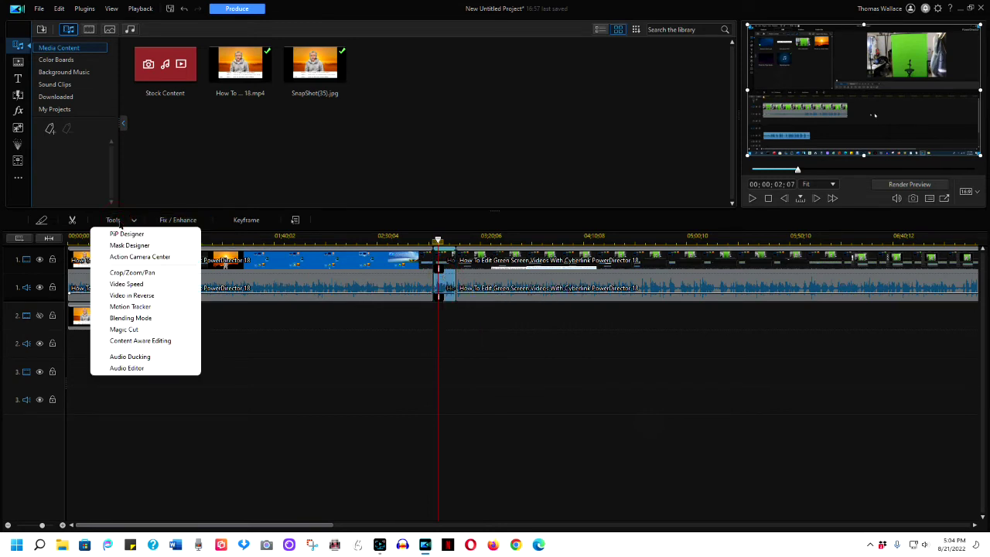
{"action": "left_click", "coordinate": [128, 284]}
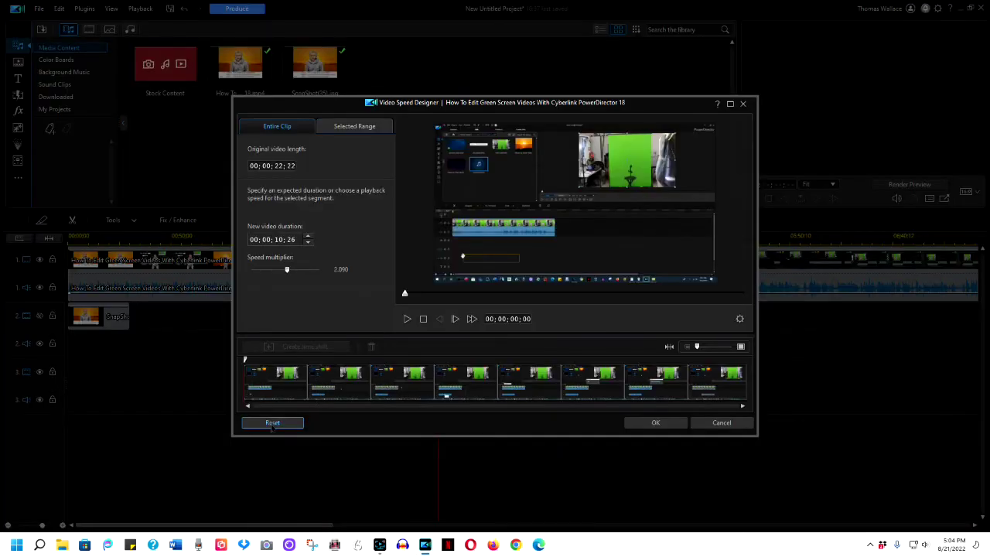
{"action": "left_click", "coordinate": [272, 424]}
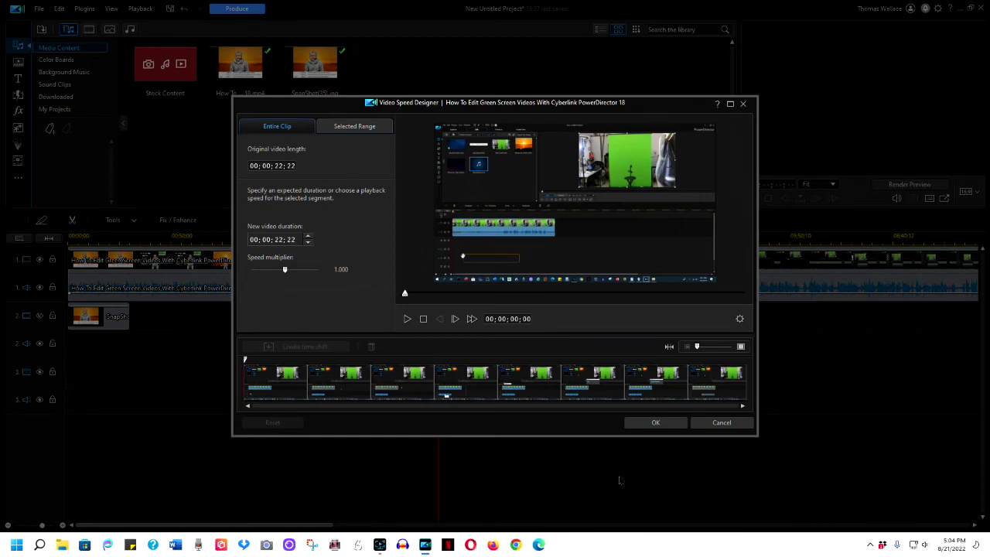
{"action": "left_click", "coordinate": [659, 422]}
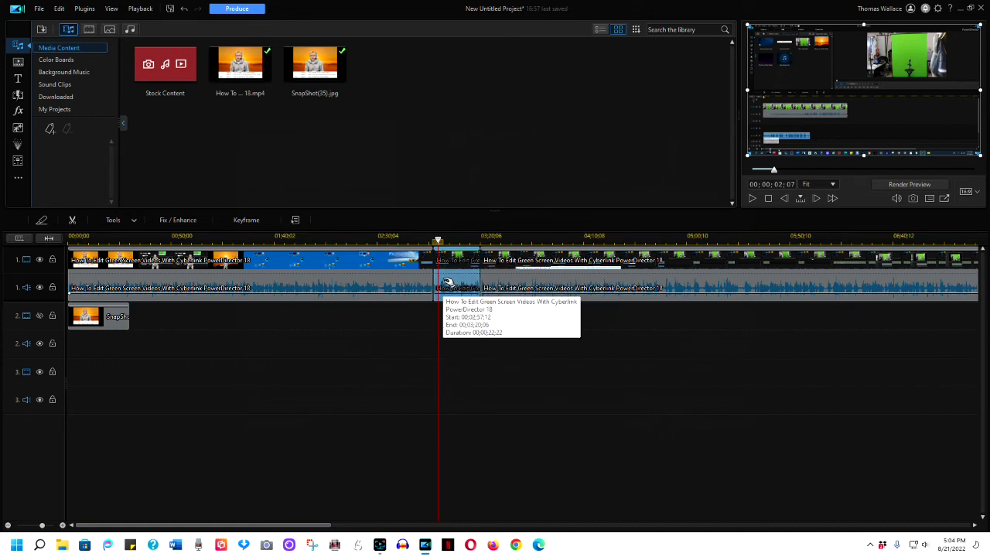
Inspect the Audio Ducking and Audio Editor tools for the short segment's audio, leaving both without applying changes
{"action": "left_click", "coordinate": [116, 220]}
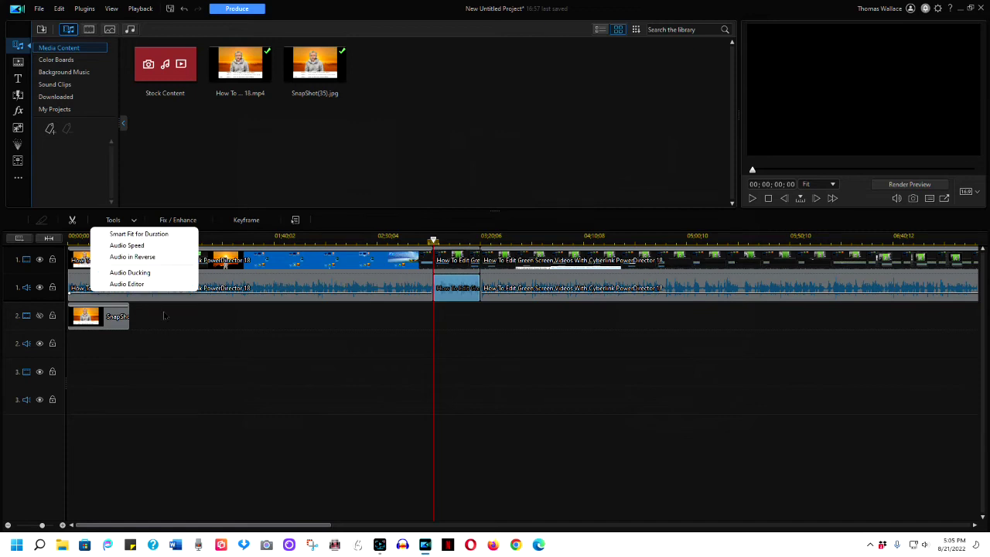
{"action": "left_click", "coordinate": [155, 273]}
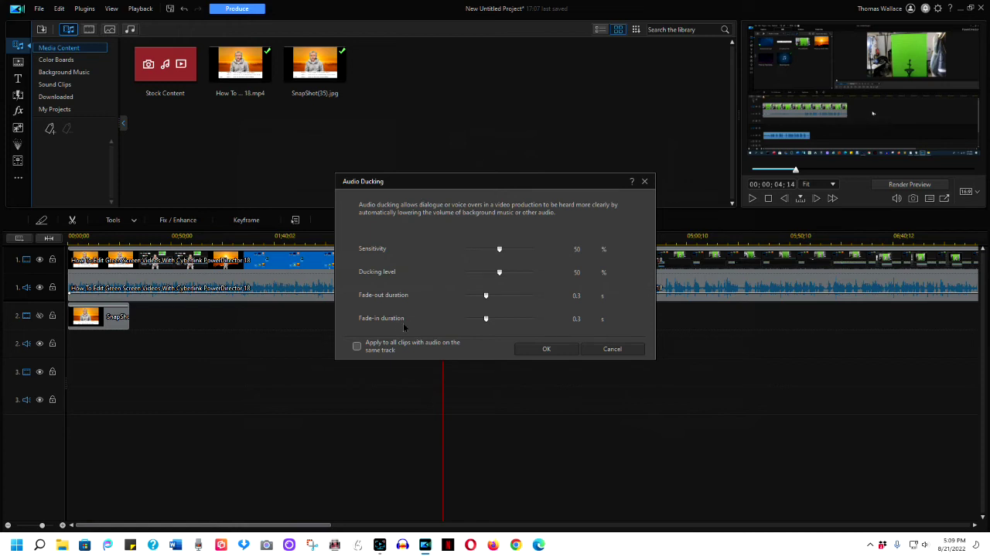
{"action": "left_click", "coordinate": [619, 349]}
{"action": "double_click", "coordinate": [379, 270]}
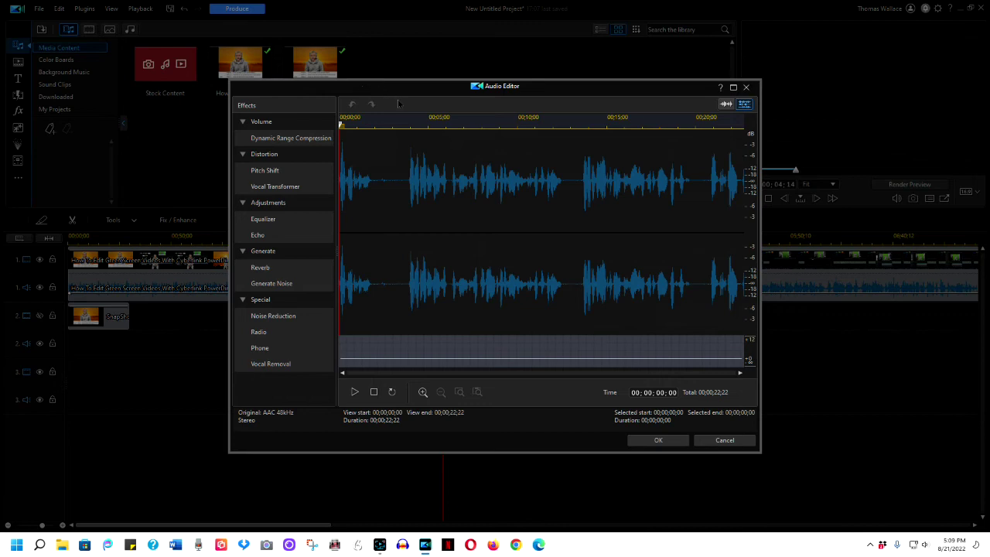
{"action": "left_click", "coordinate": [746, 88]}
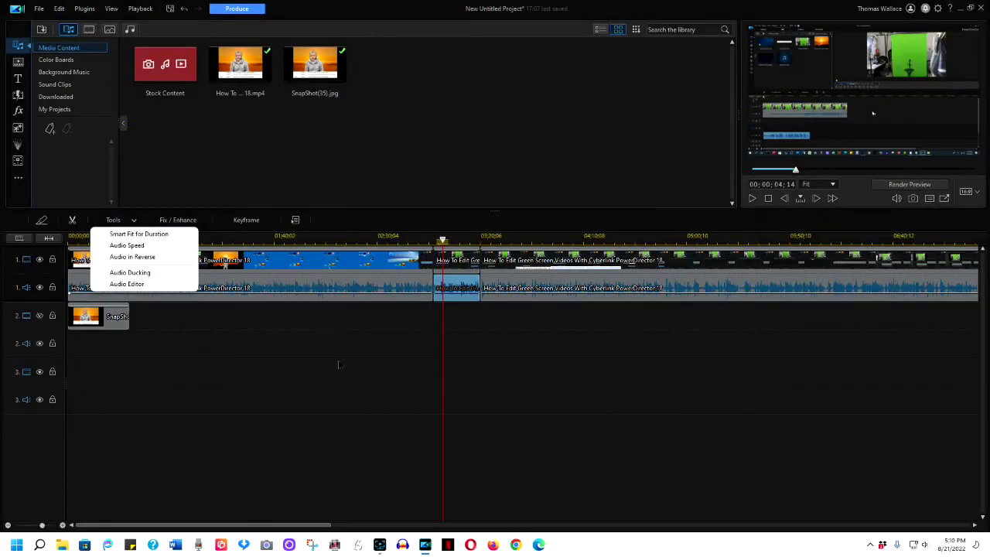
Select the short segment's video portion and view the tools available for it
{"action": "left_click", "coordinate": [502, 348]}
{"action": "left_click", "coordinate": [460, 255]}
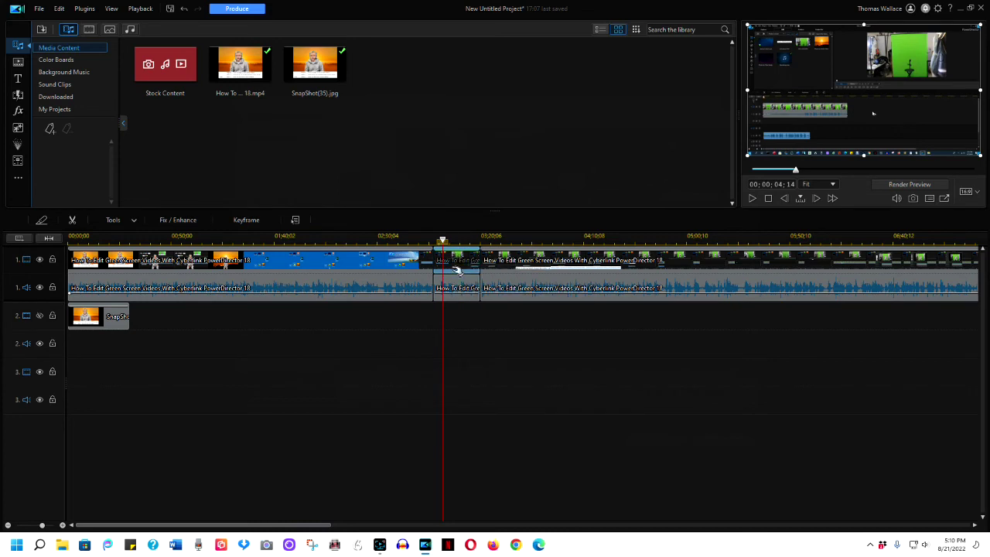
{"action": "left_click", "coordinate": [121, 220]}
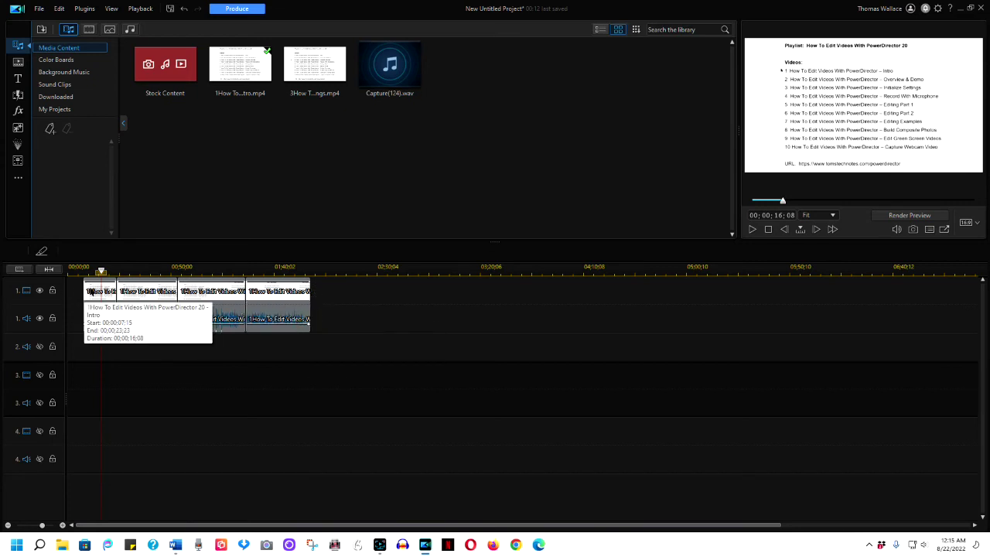
Move the track 1 clips to the start of the timeline, produce the video as title.mp4, and return to editing
{"action": "left_click_drag", "start_coordinate": [331, 297], "coordinate": [62, 377]}
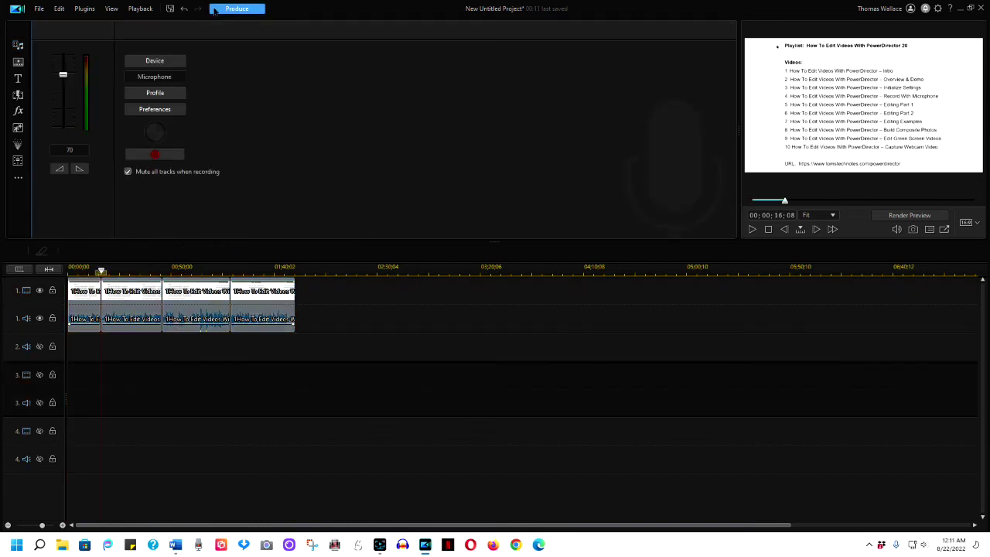
{"action": "left_click", "coordinate": [236, 9]}
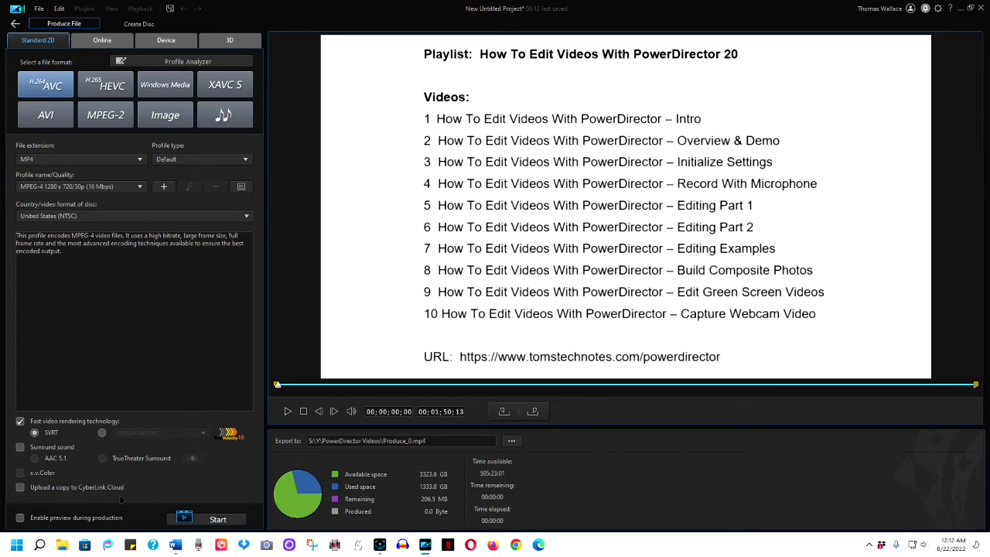
{"action": "double_click", "coordinate": [412, 441]}
{"action": "type", "text": "title"}
{"action": "left_click", "coordinate": [218, 519]}
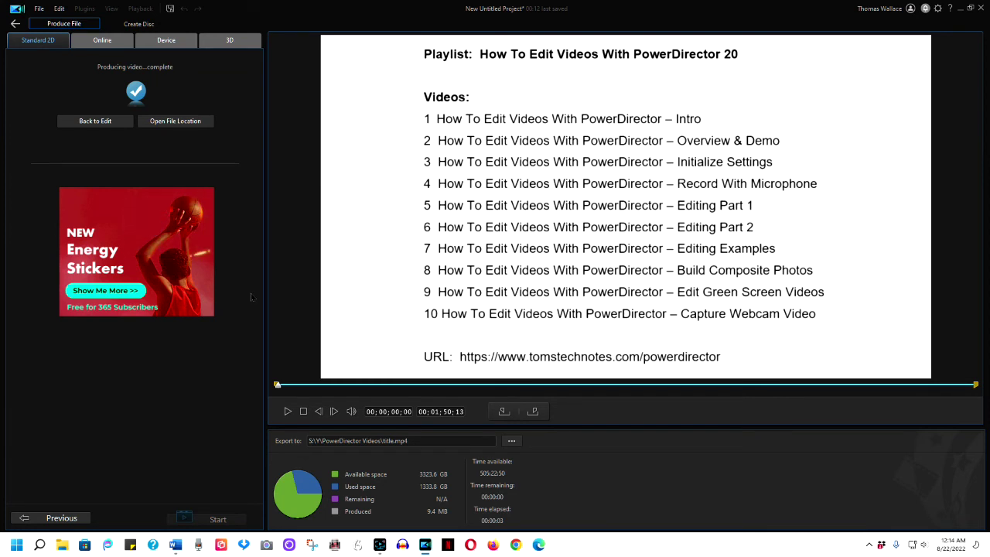
{"action": "left_click", "coordinate": [14, 23]}
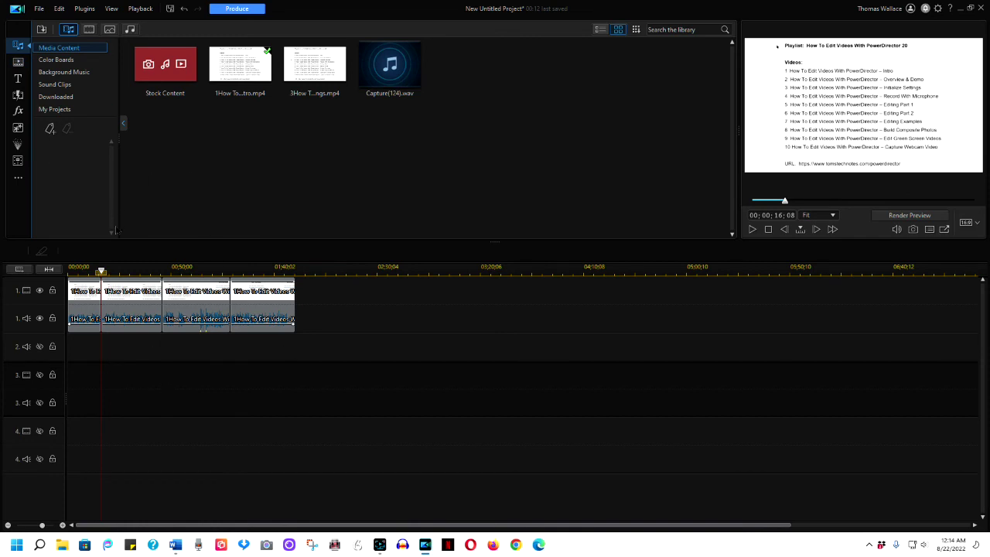
Place the Initialize Settings video at the start of track 3 and fit its full length in the timeline
{"action": "left_click_drag", "start_coordinate": [121, 341], "coordinate": [128, 379]}
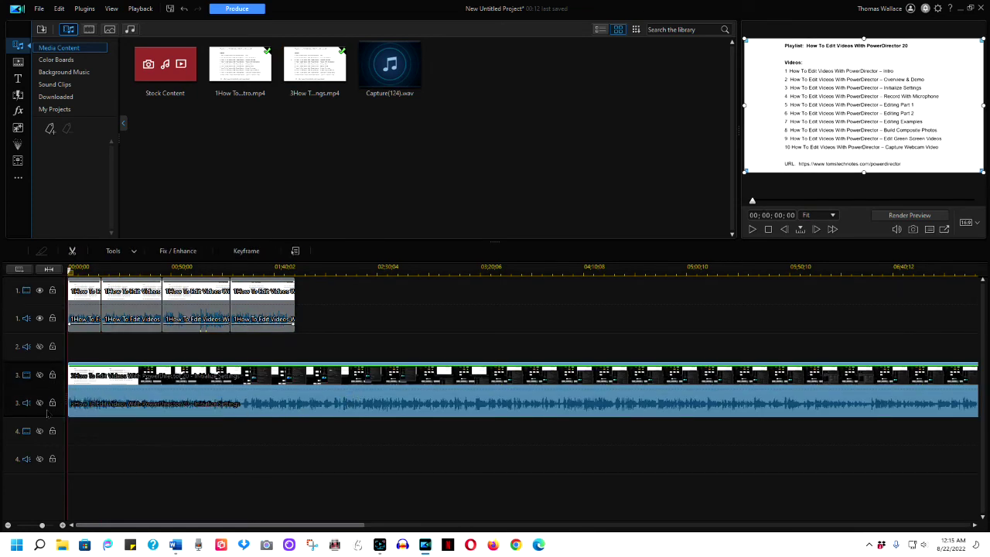
{"action": "left_click", "coordinate": [7, 525]}
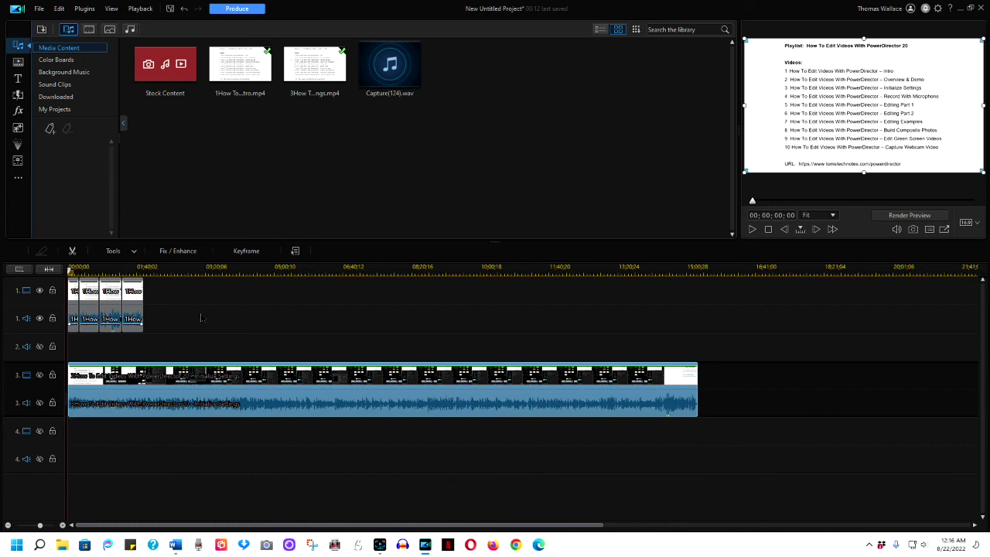
Select the timeline range from the start to 00:01:50:08, open it with Produce Range, return to editing without producing, and clear the range
{"action": "scroll", "coordinate": [200, 317], "scroll_direction": "up", "scroll_amount": 5}
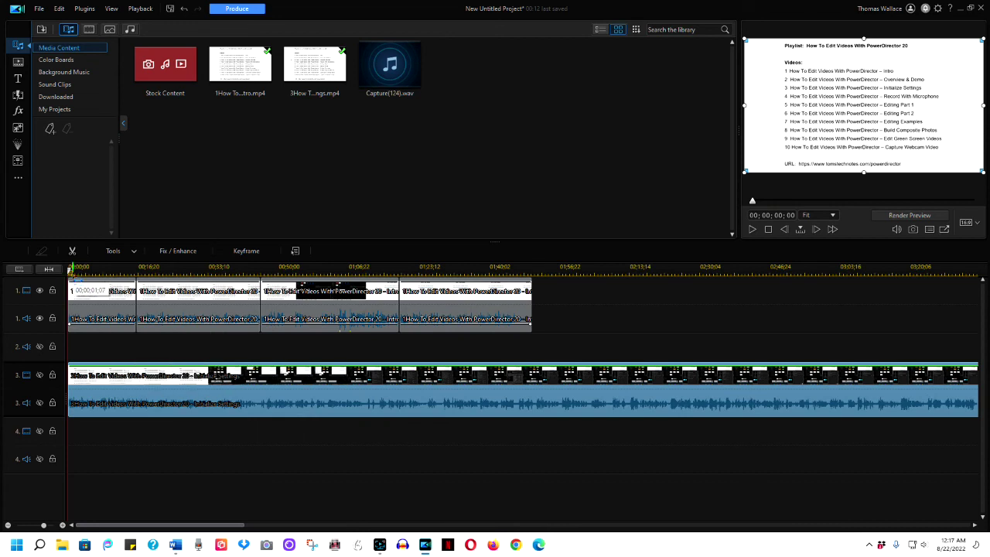
{"action": "left_click", "coordinate": [71, 270]}
{"action": "mouse_move", "coordinate": [71, 271]}
{"action": "left_mouse_down"}
{"action": "mouse_move", "coordinate": [371, 278]}
{"action": "mouse_move", "coordinate": [520, 289]}
{"action": "mouse_move", "coordinate": [540, 301]}
{"action": "left_mouse_up"}
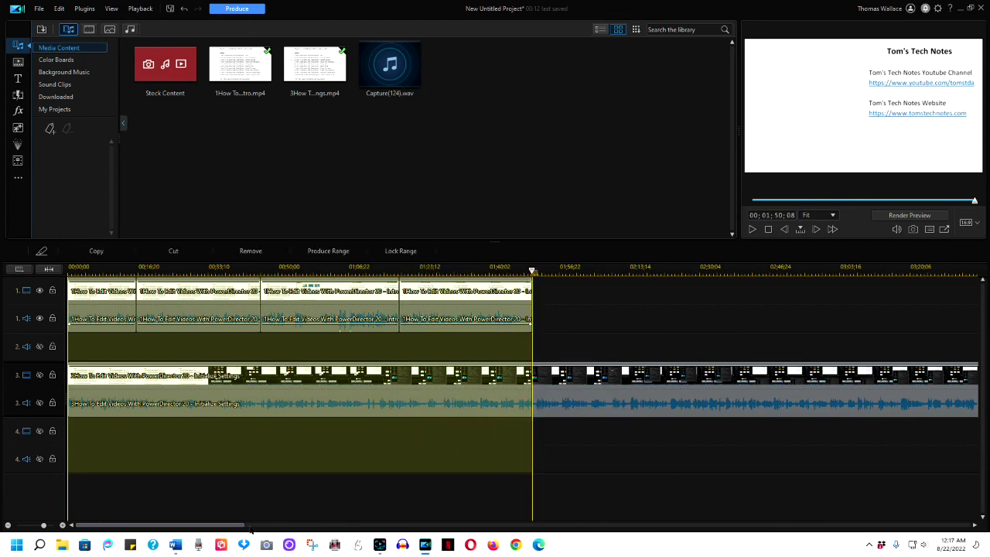
{"action": "right_click", "coordinate": [325, 458]}
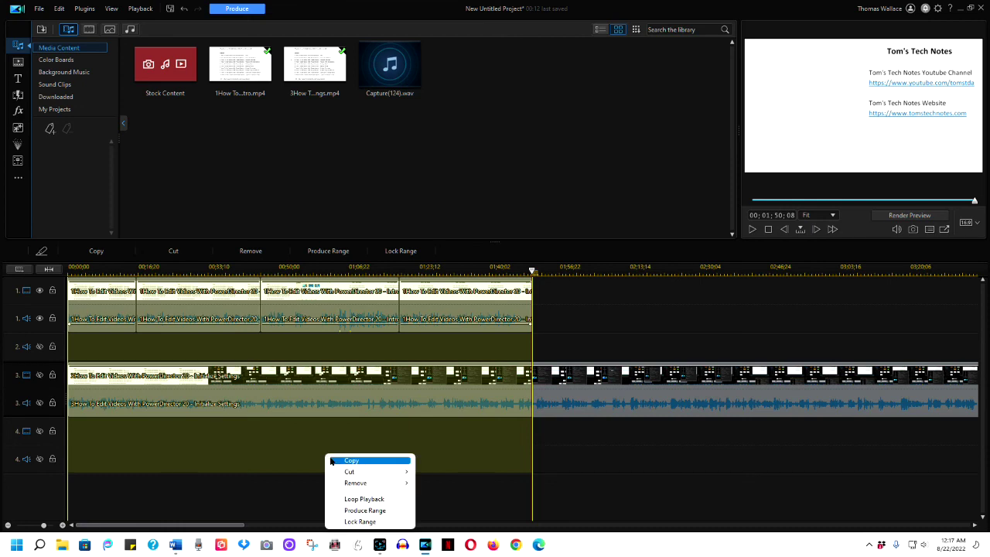
{"action": "left_click", "coordinate": [366, 510]}
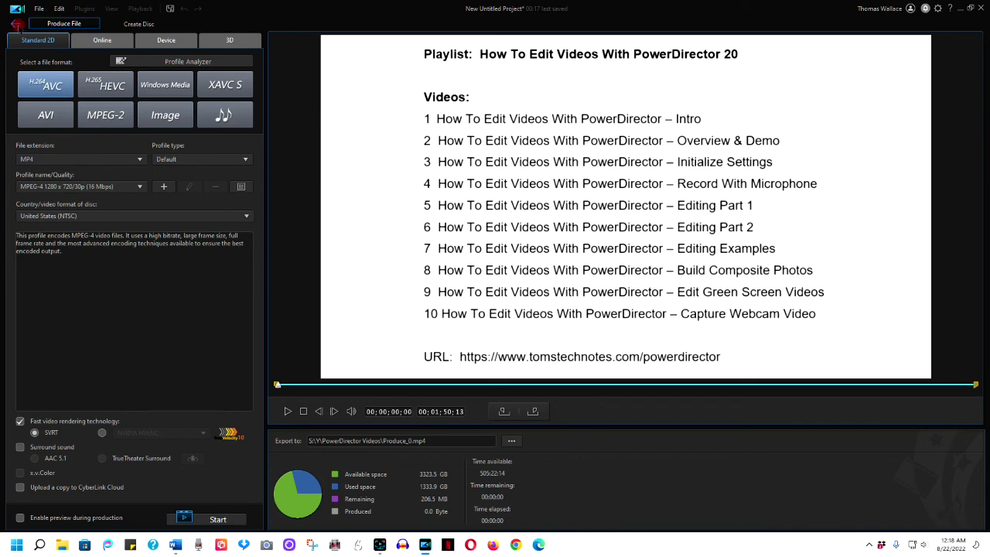
{"action": "left_click", "coordinate": [15, 24]}
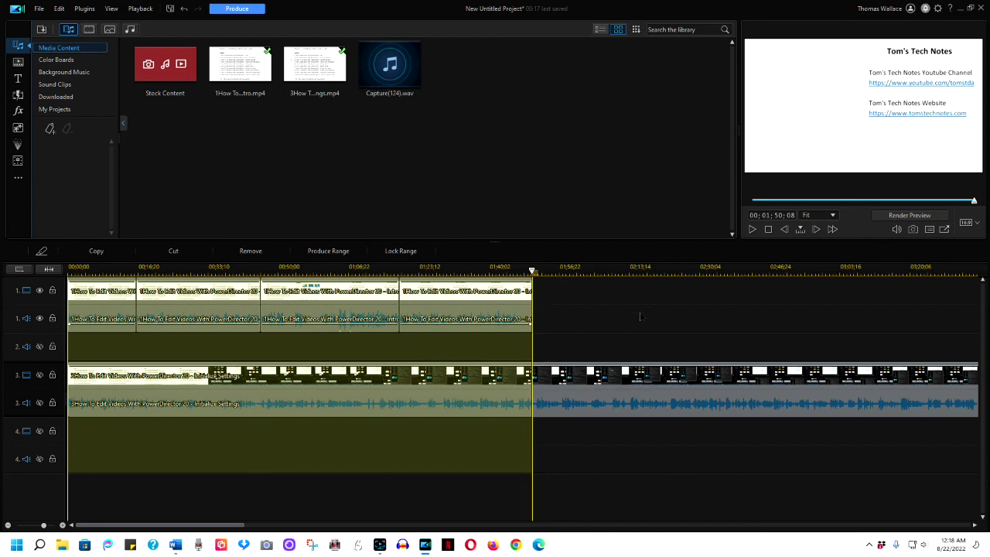
{"action": "left_click", "coordinate": [635, 318]}
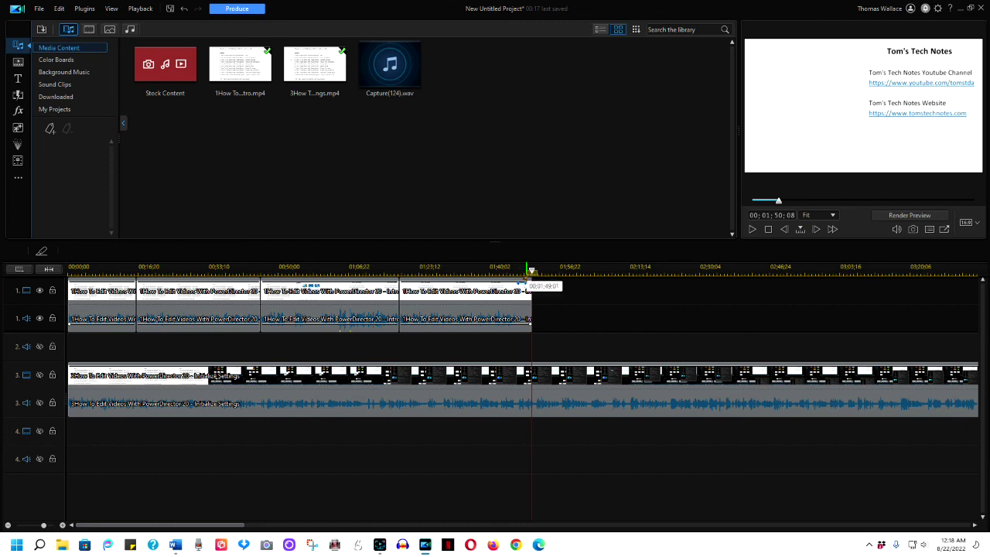
Select the range from the end of the track 1 clips back to the timeline start and lock it, testing the lock on empty timeline space
{"action": "left_click_drag", "start_coordinate": [531, 272], "coordinate": [68, 272]}
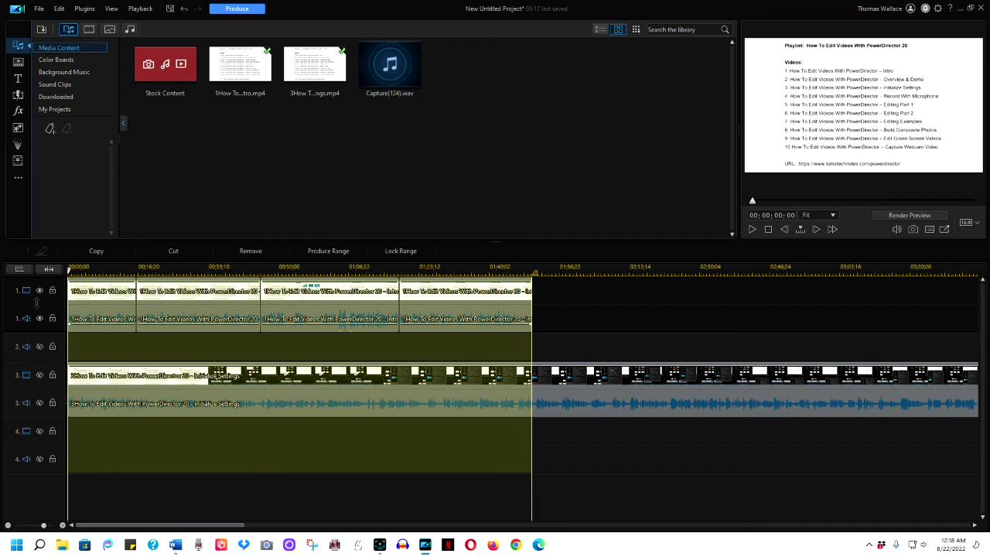
{"action": "right_click", "coordinate": [333, 350]}
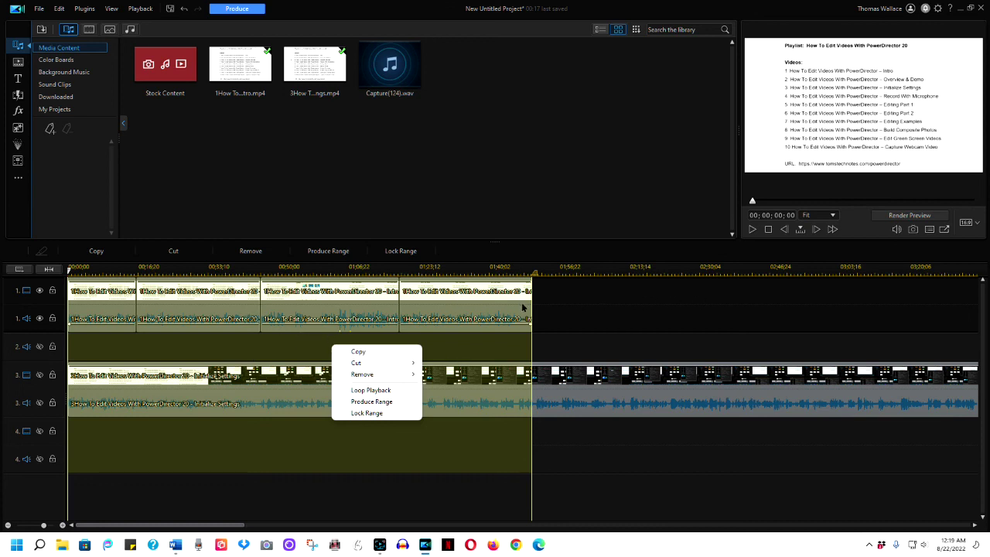
{"action": "left_click", "coordinate": [373, 413]}
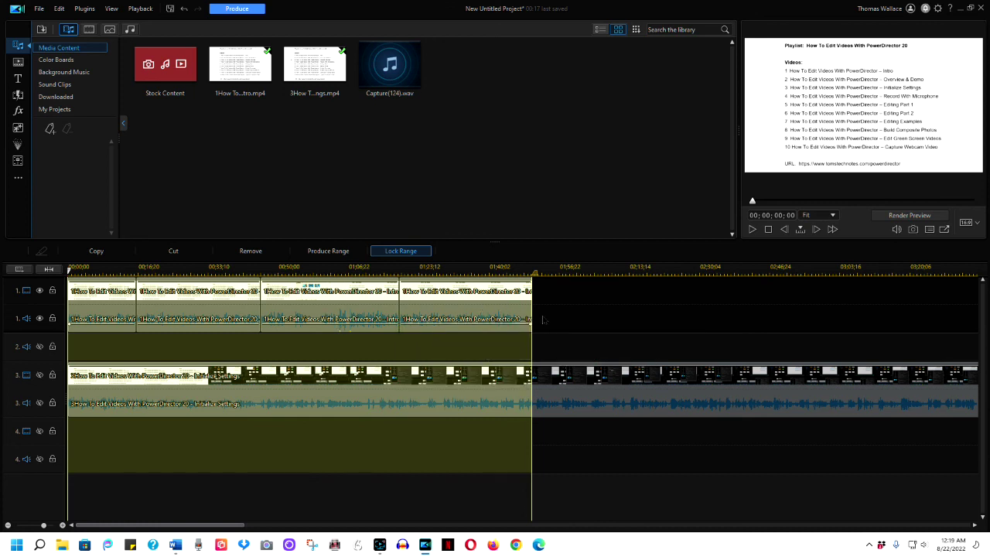
{"action": "left_click", "coordinate": [654, 307]}
{"action": "left_click", "coordinate": [653, 307]}
{"action": "left_click", "coordinate": [654, 307]}
{"action": "left_click", "coordinate": [654, 307]}
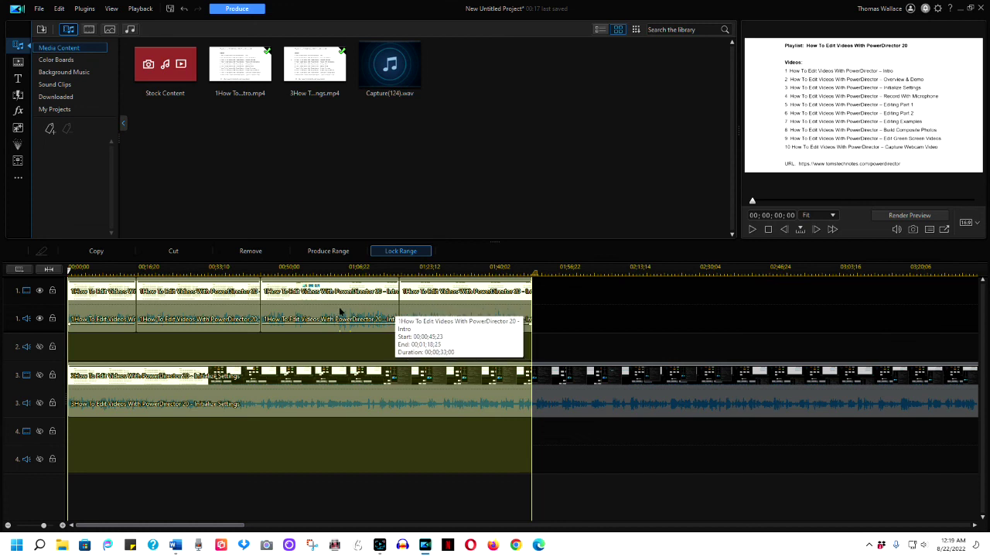
Unlock the selected timeline range and clear the selection
{"action": "right_click", "coordinate": [379, 338]}
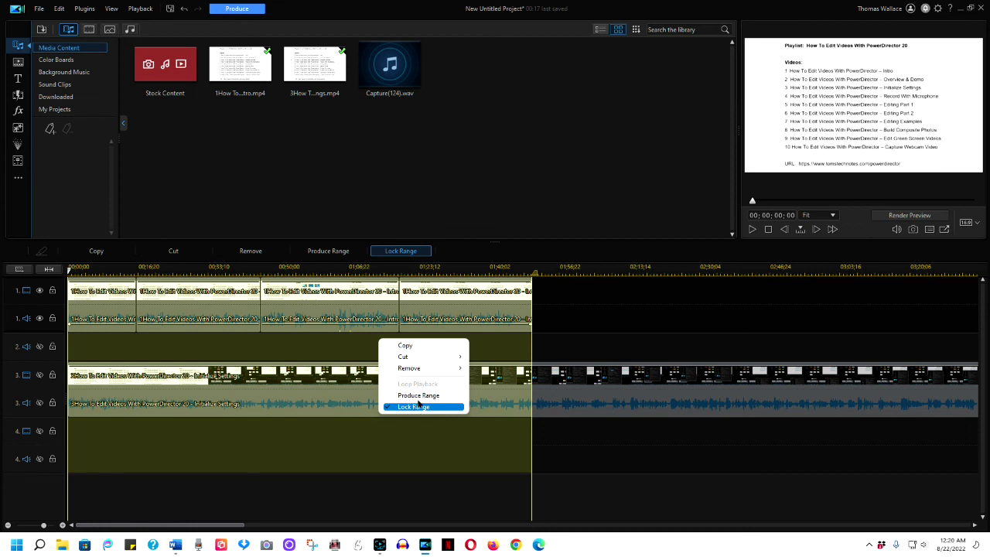
{"action": "left_click", "coordinate": [399, 258]}
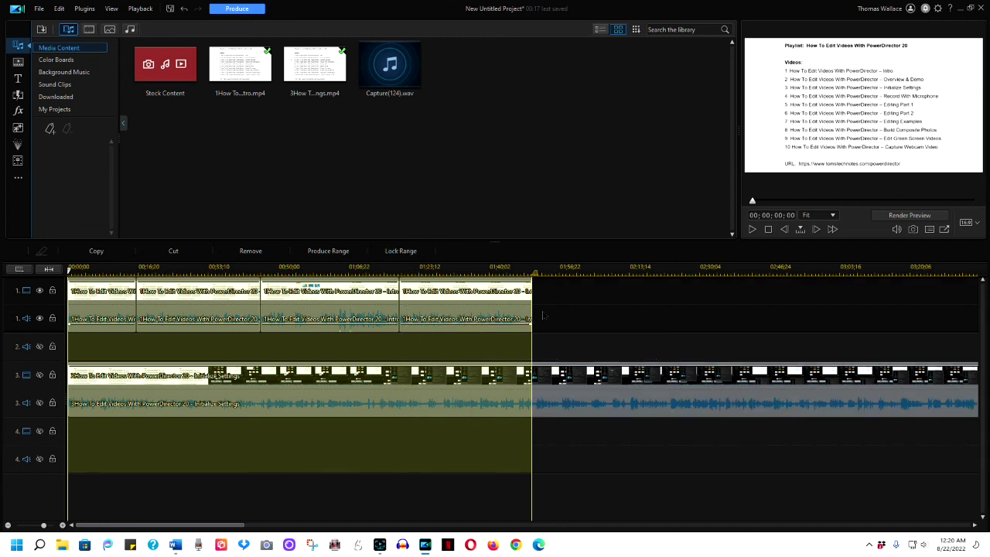
{"action": "left_click", "coordinate": [579, 316]}
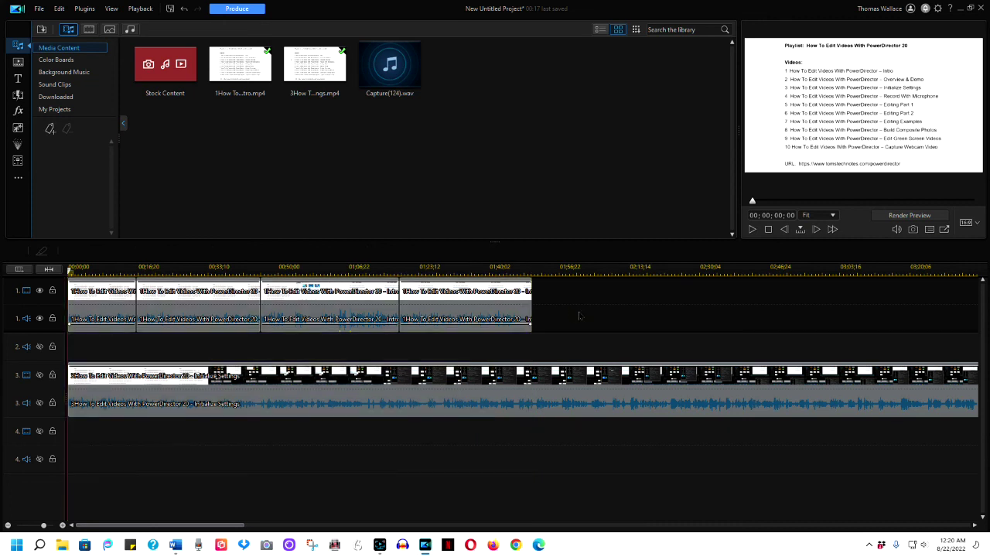